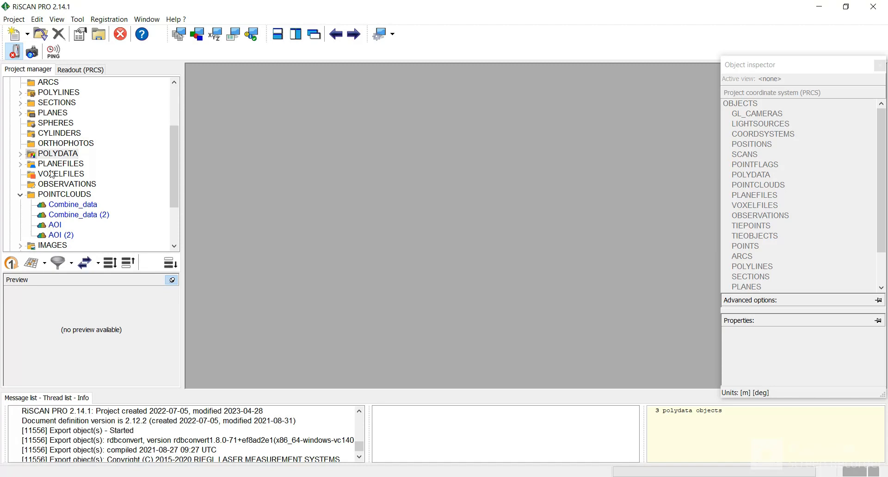
Open the AOI point cloud in a 3D view using the single color Fuchsia.
double_click(52, 225)
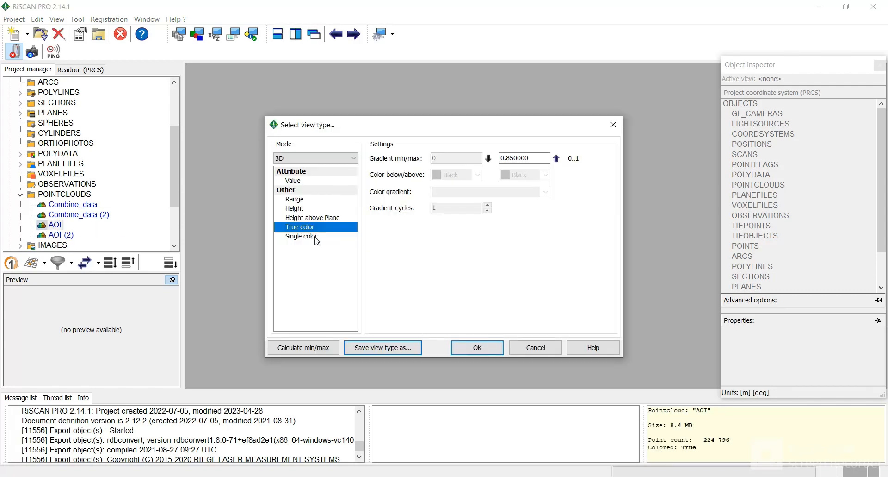
left_click(316, 239)
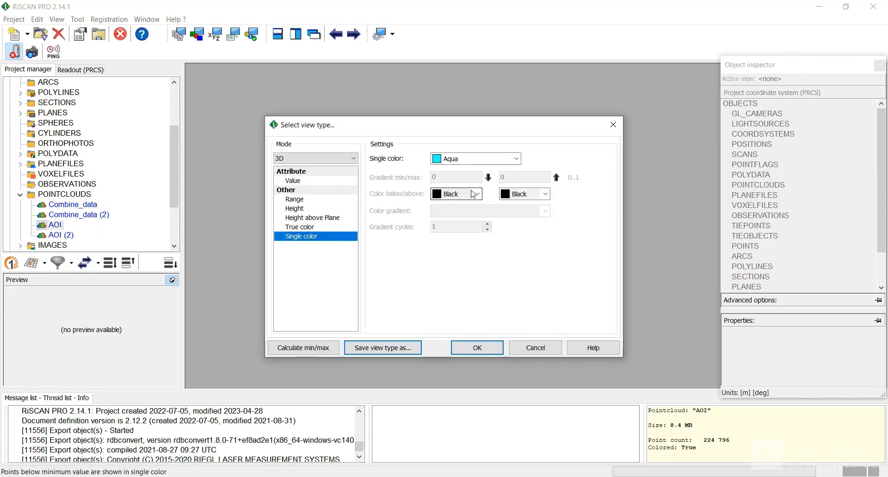
left_click(514, 159)
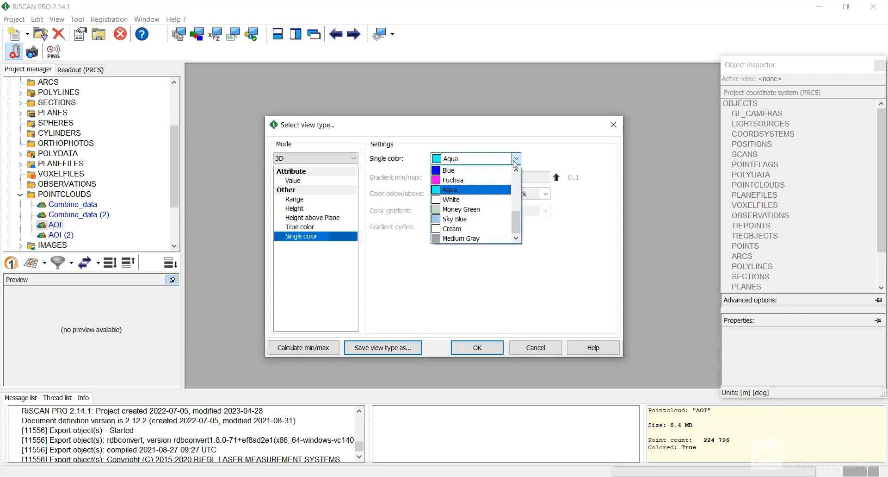
left_click(457, 186)
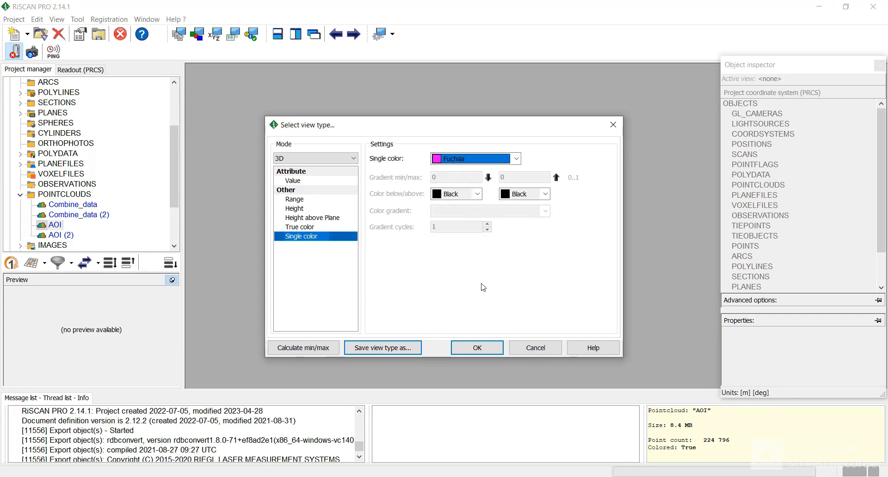
left_click(471, 352)
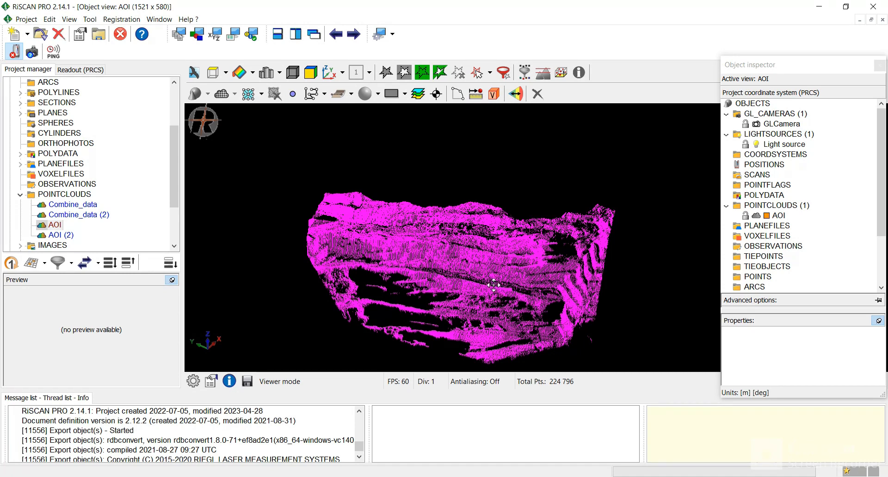
Select all points of the AOI point cloud and copy the selection into a new polydata object.
middle_click_drag(496, 283, 482, 265)
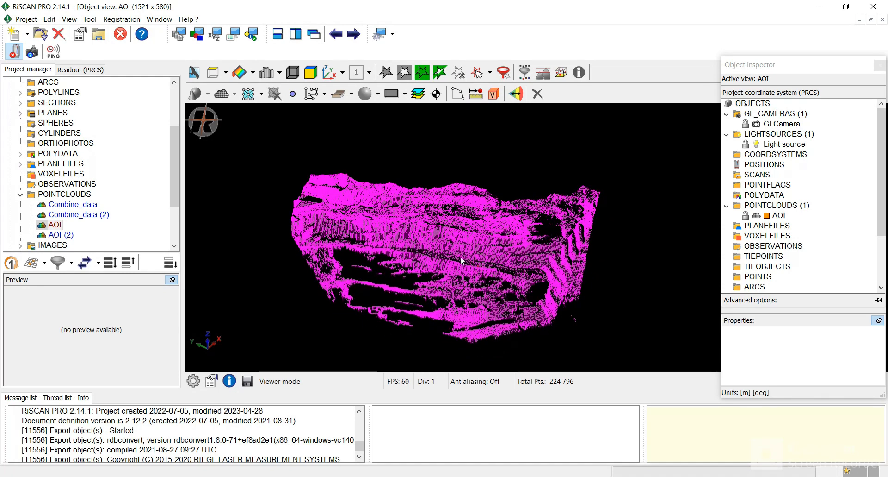
left_click_drag(458, 232, 438, 239)
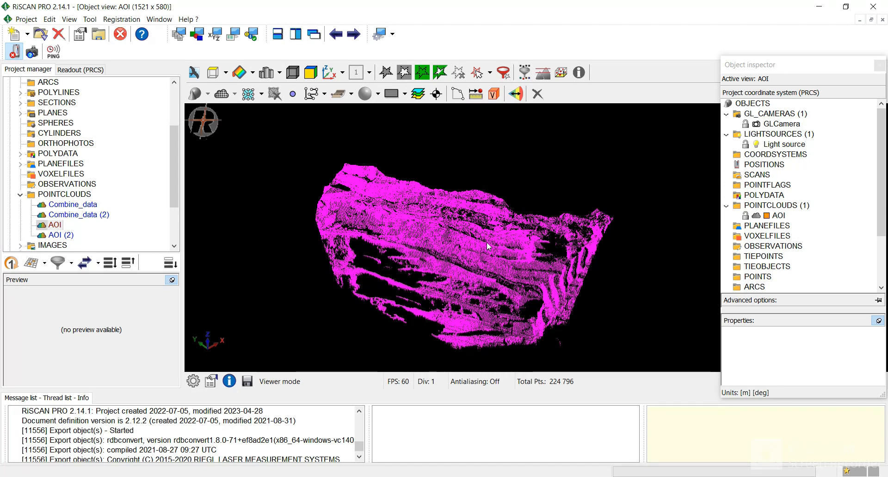
key("ctrl+a")
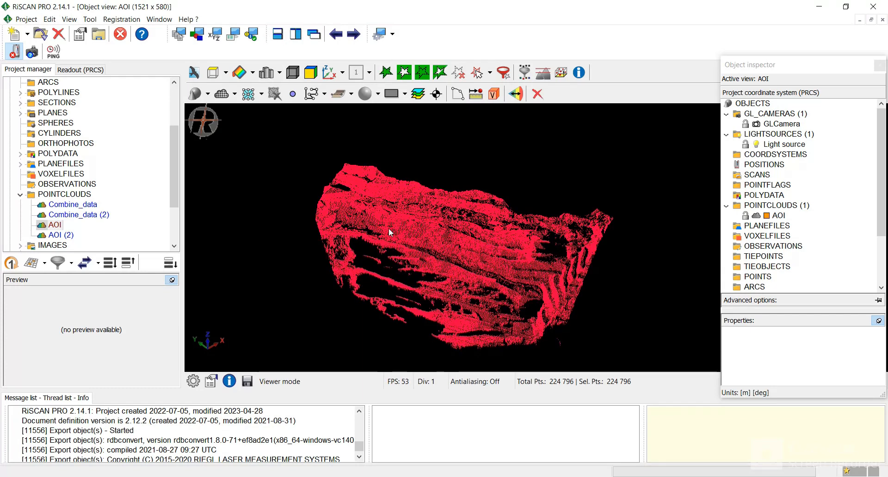
left_click(208, 97)
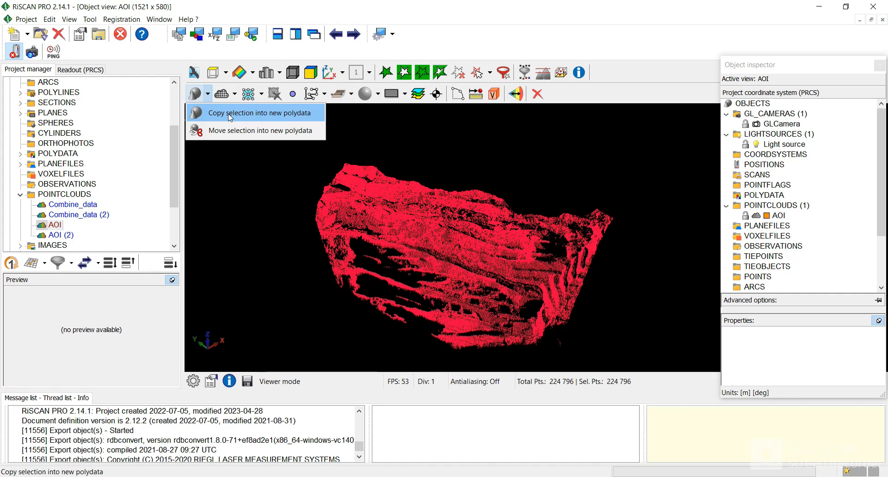
left_click(230, 116)
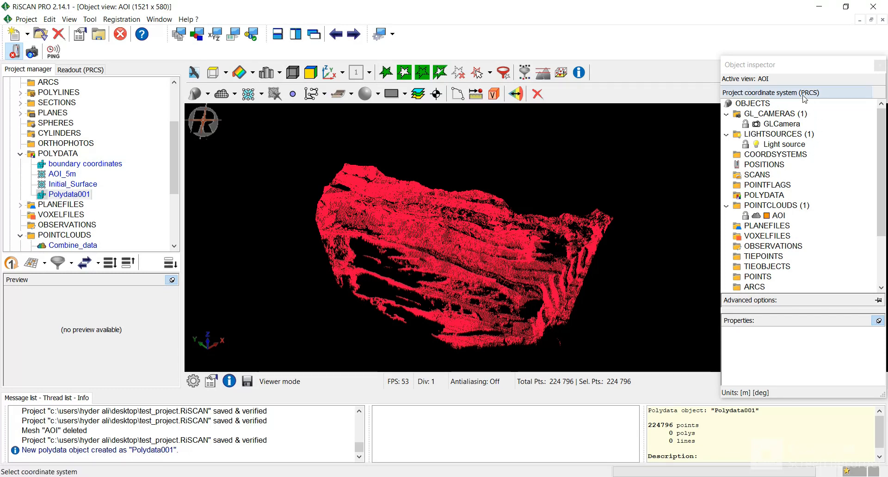
Close the point cloud view and rename the new polydata object as AOI.
left_click(883, 19)
left_click(478, 260)
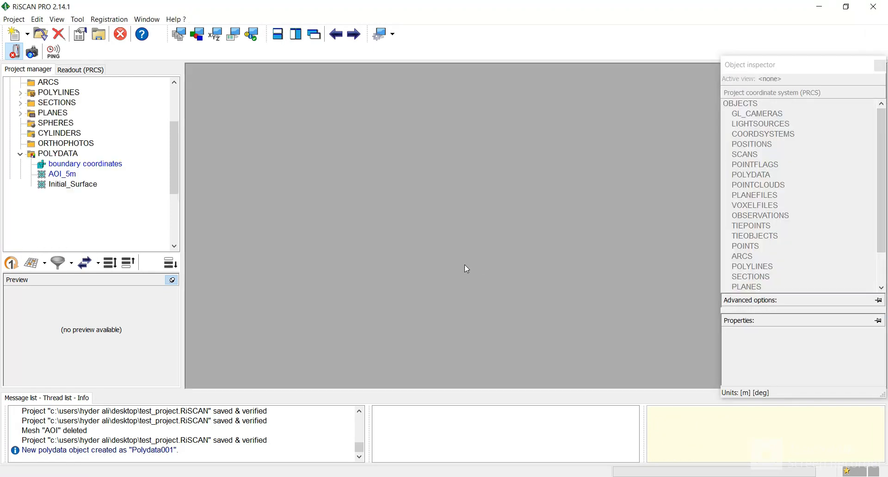
left_click(69, 196)
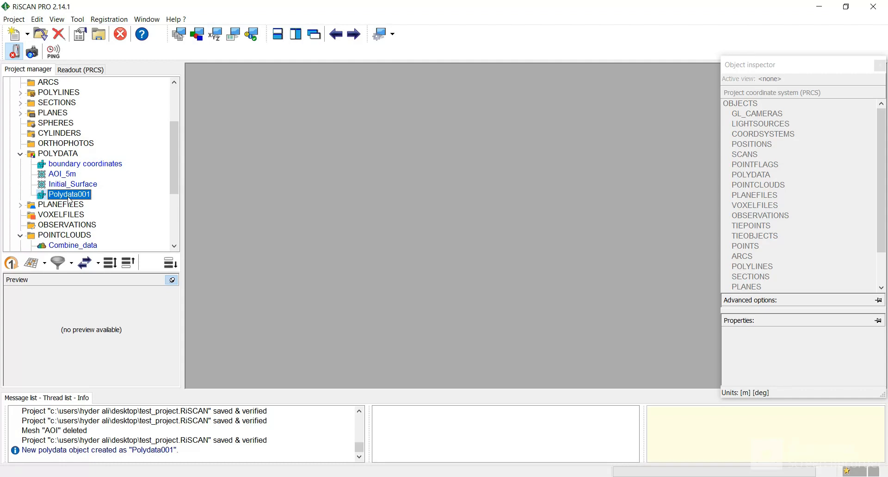
left_click(69, 196)
type("AOI")
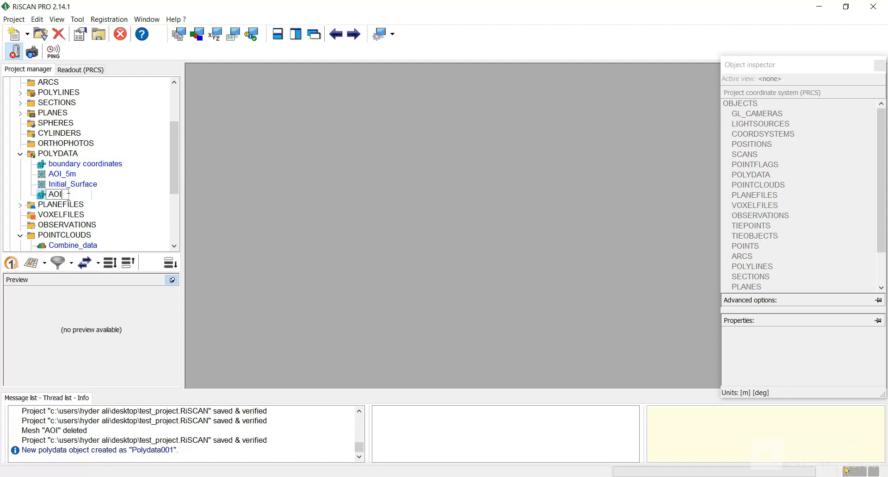
key("Return")
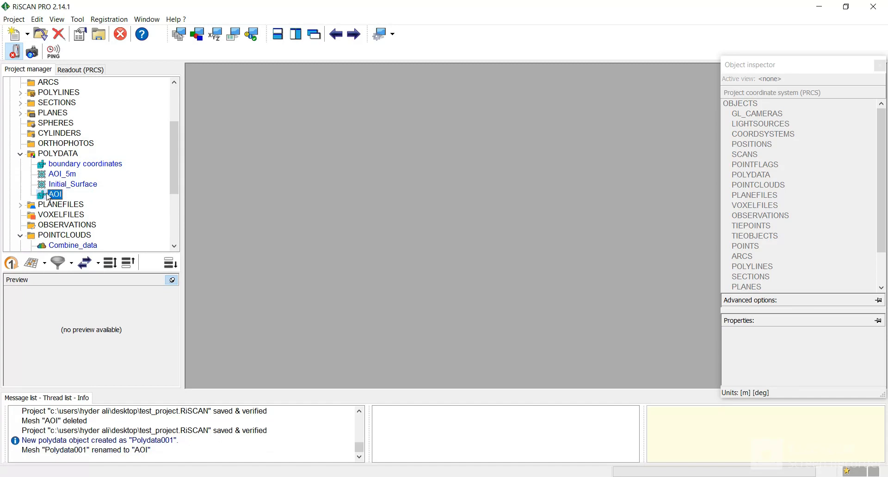
Open the AOI polydata in a 3D view with the single color Fuchsia.
left_click_drag(48, 196, 354, 243)
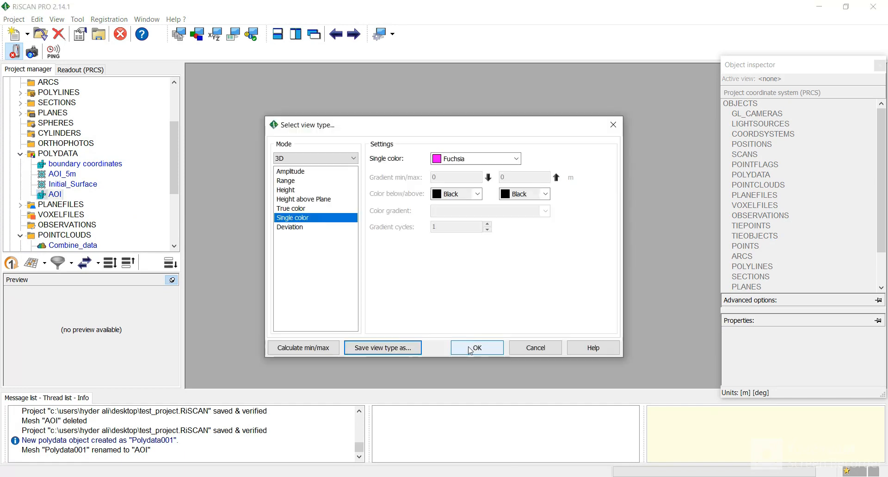
left_click(472, 351)
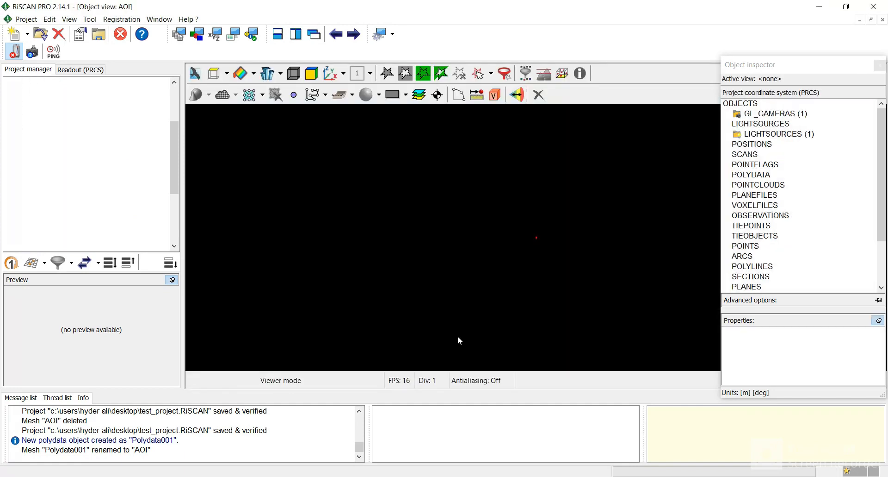
left_click_drag(485, 317, 476, 257)
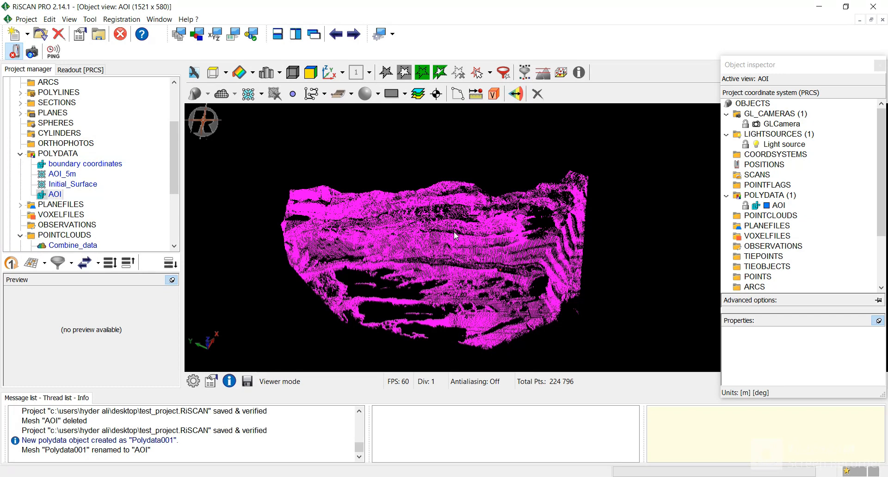
Triangulate all AOI points with a 30 m maximum triangle edge length and no cropping outside polylines, and clear the selection.
key("ctrl+a")
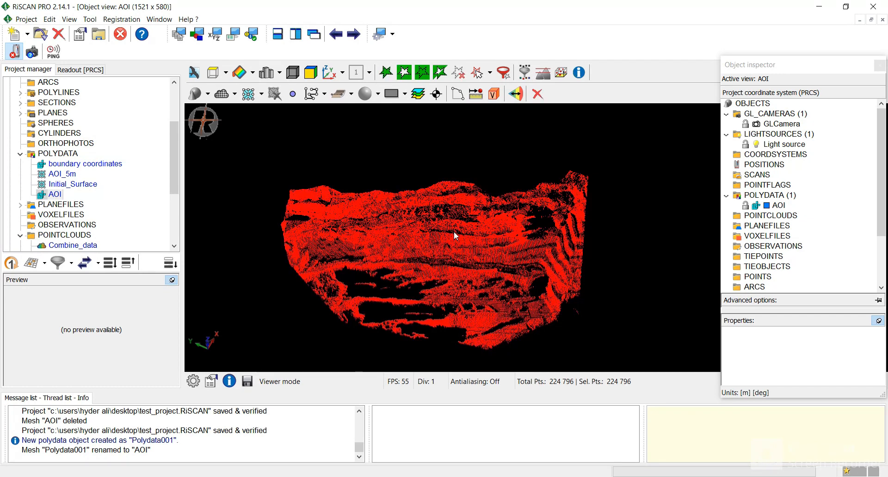
left_click(248, 95)
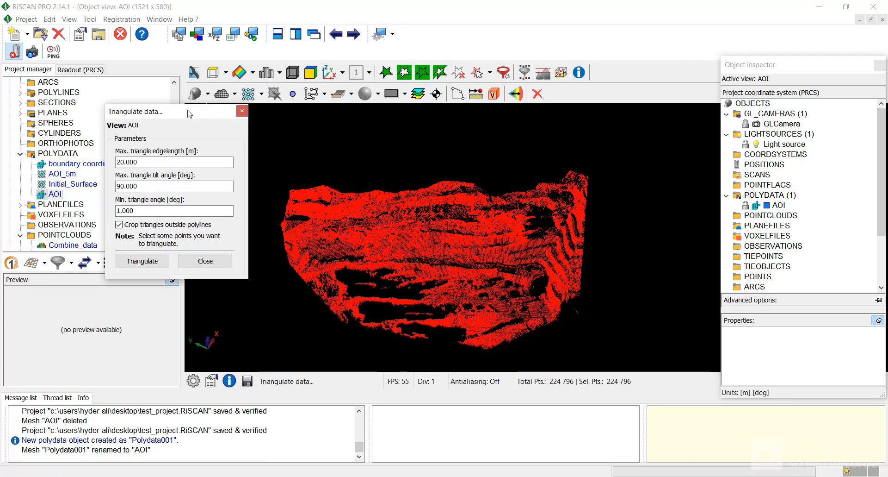
left_click_drag(189, 113, 209, 114)
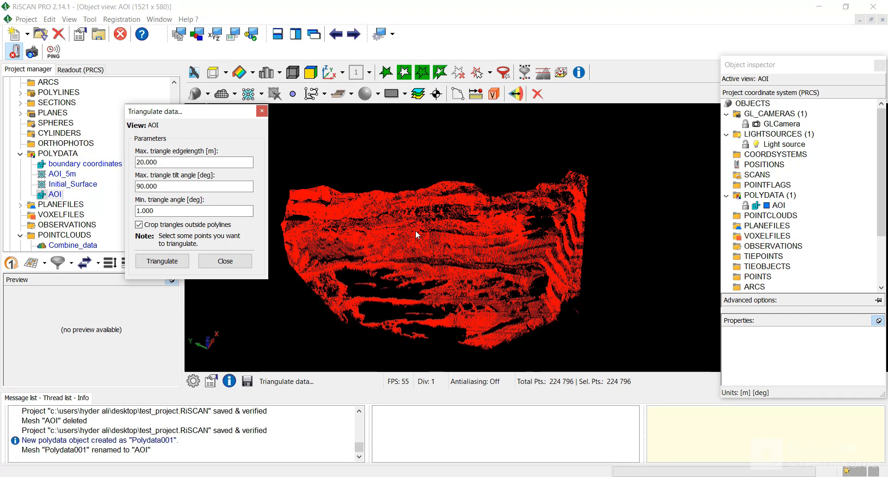
double_click(172, 163)
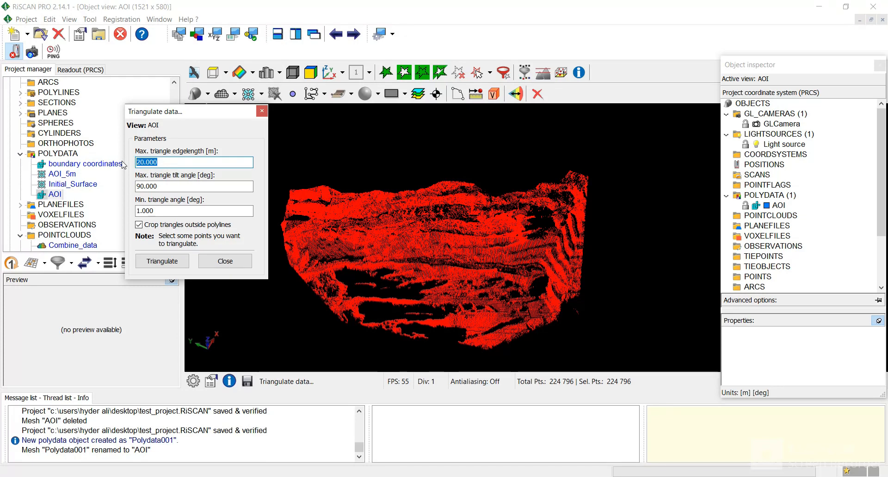
type("30")
left_click(140, 226)
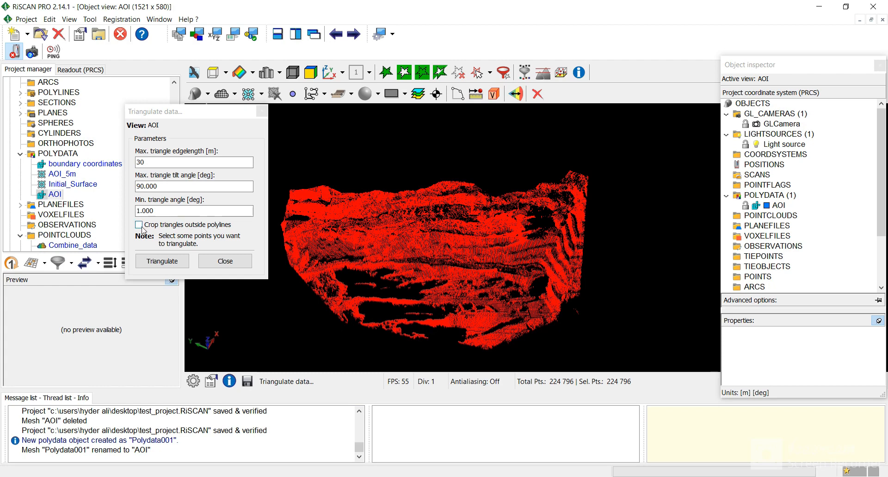
left_click(156, 262)
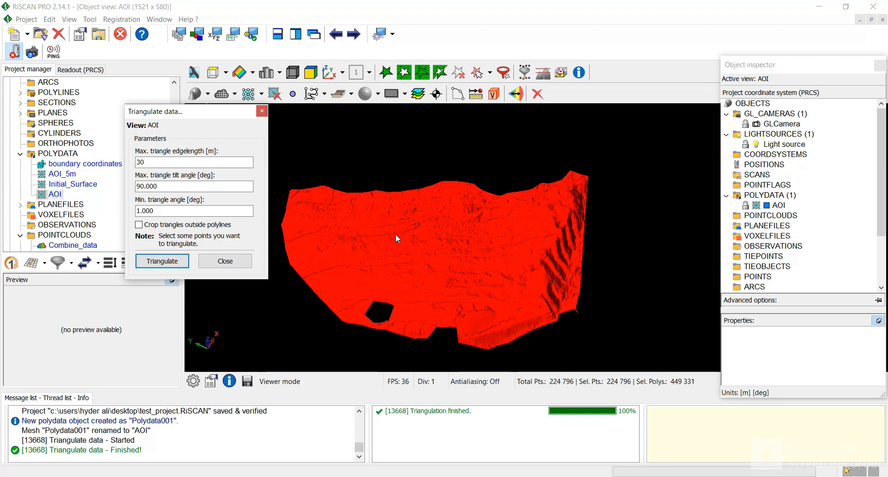
left_click(457, 76)
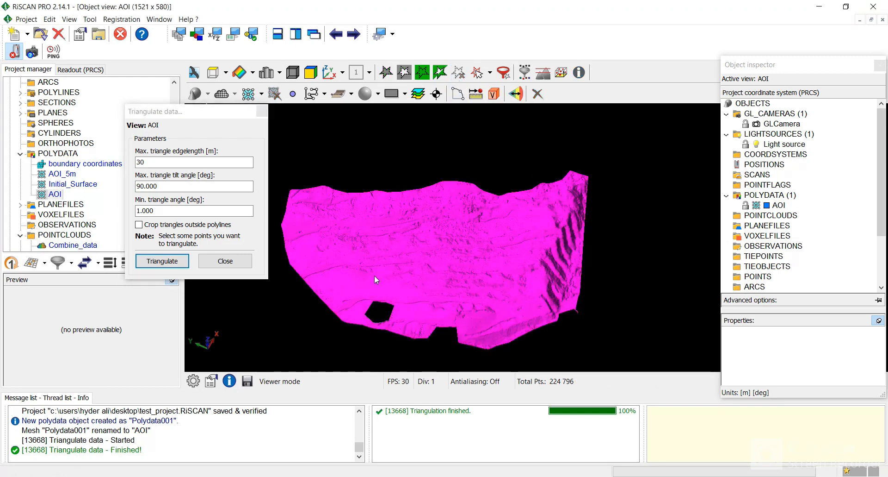
Select the mesh area around the enclosed hole near the surface's lower edge with a closed polyline selection.
middle_click_drag(374, 235, 389, 213)
scroll(389, 284, "up", 3)
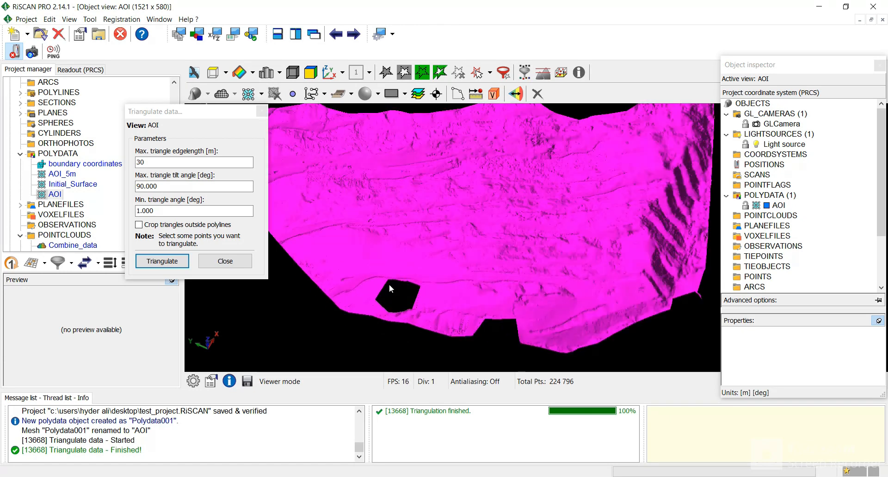
left_click(478, 78)
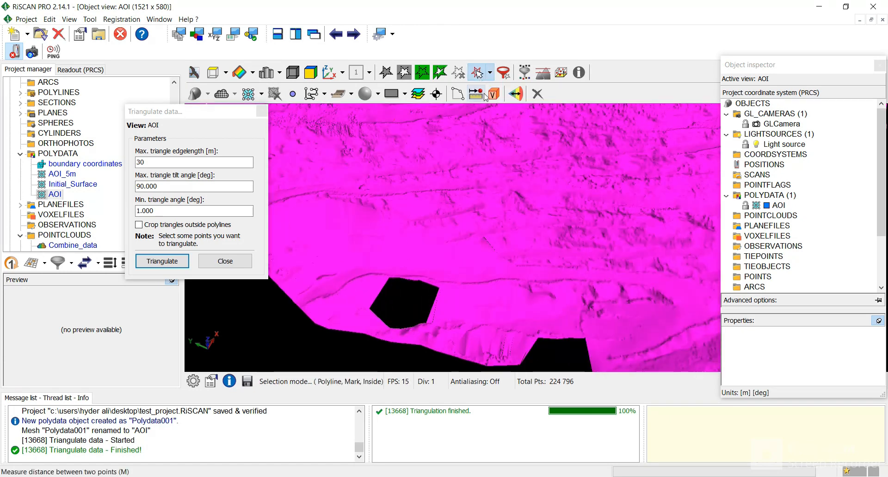
left_click(387, 265)
left_click(410, 261)
left_click(434, 268)
left_click(456, 275)
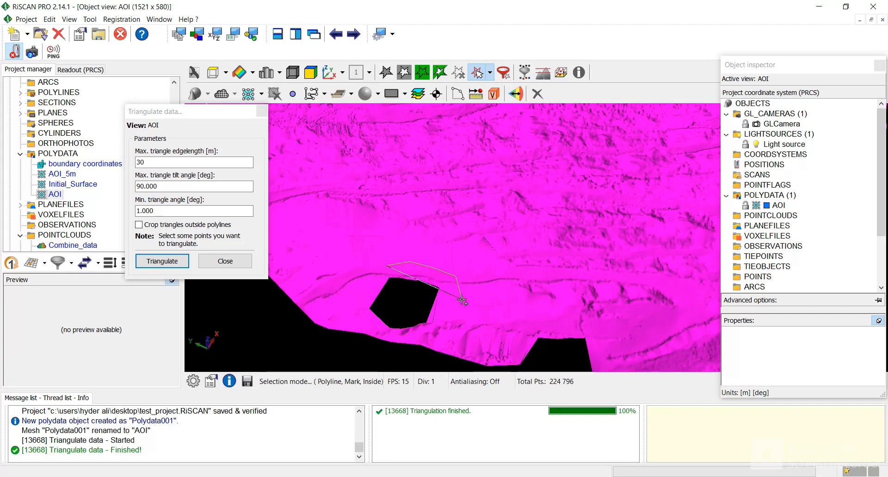
left_click(461, 298)
left_click(454, 321)
left_click(432, 348)
left_click(409, 352)
left_click(370, 348)
left_click(355, 329)
left_click(355, 290)
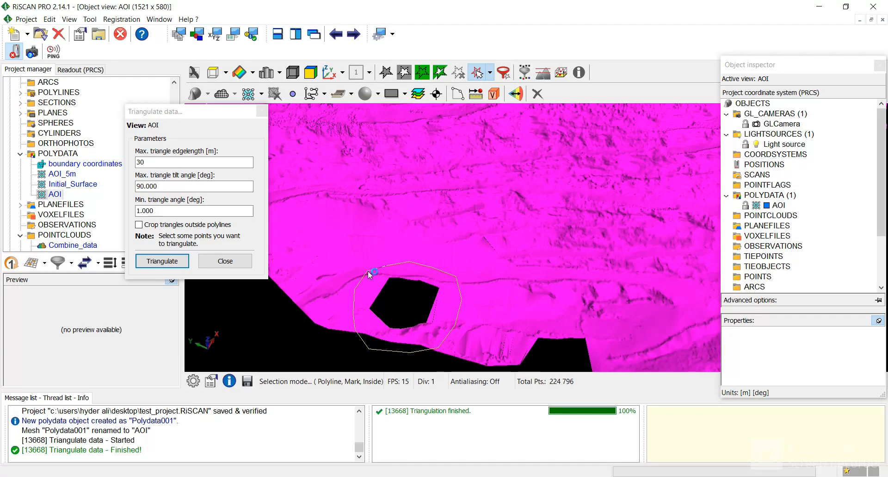
left_click(368, 270)
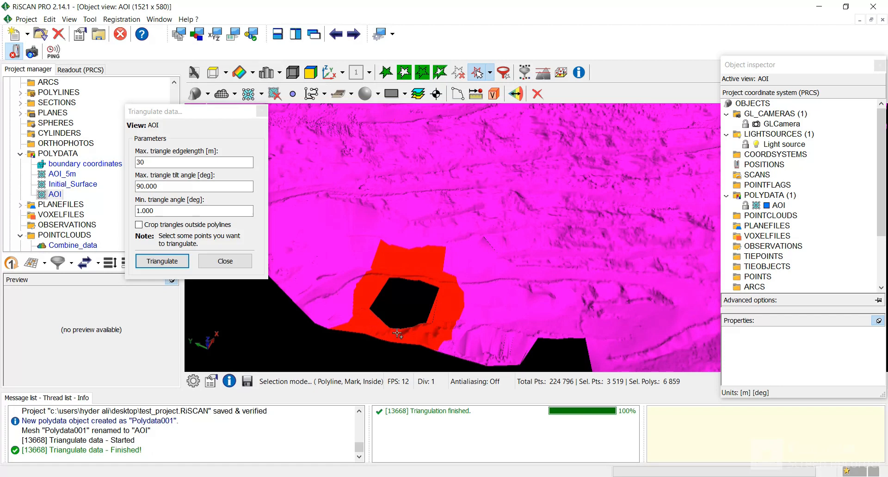
Fill the hole by triangulating the selected area with a 50 m maximum triangle edge length, and deselect everything.
double_click(170, 161)
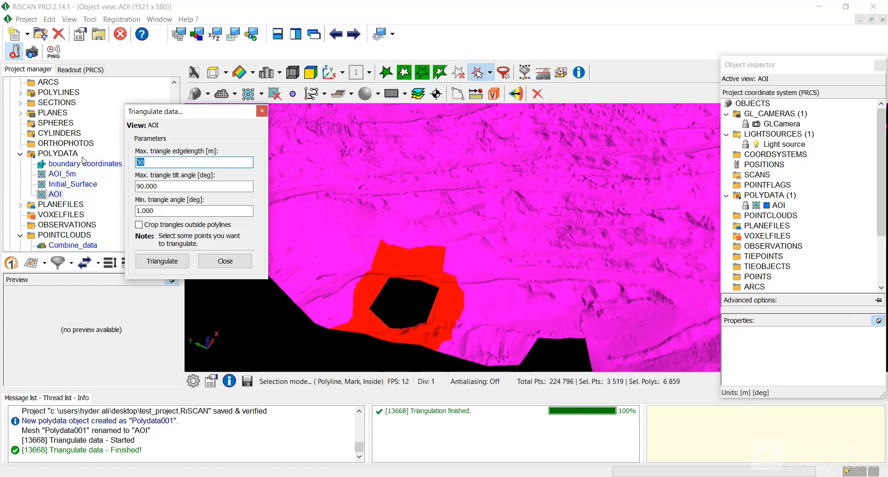
type("5")
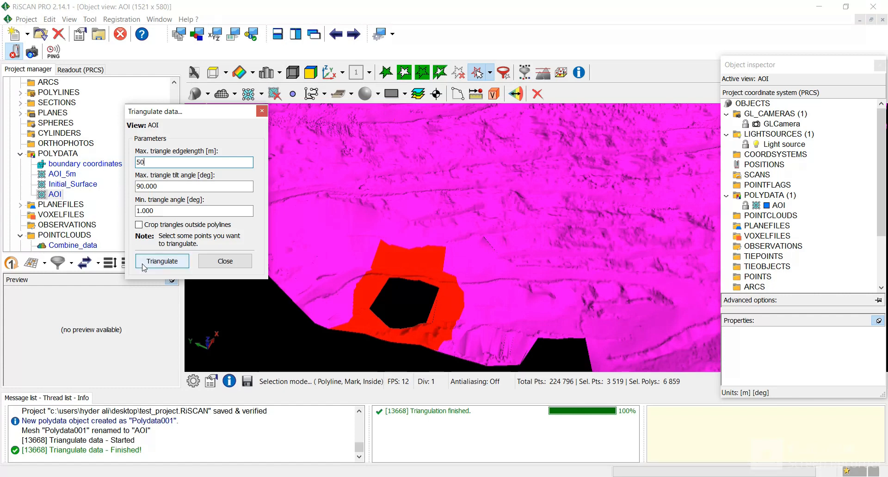
left_click(152, 263)
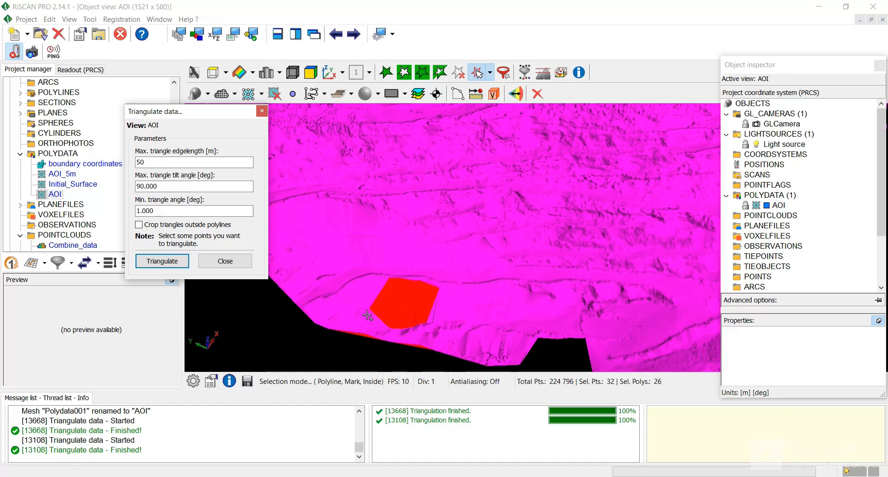
left_click(223, 261)
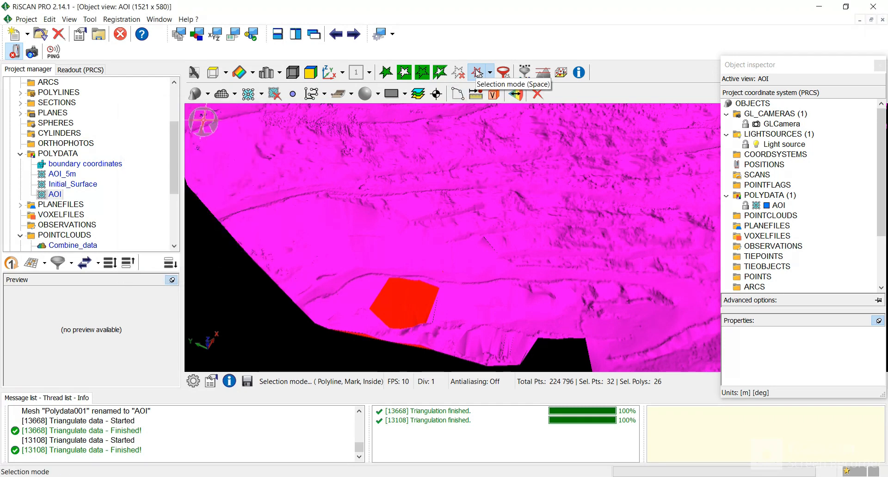
left_click(478, 73)
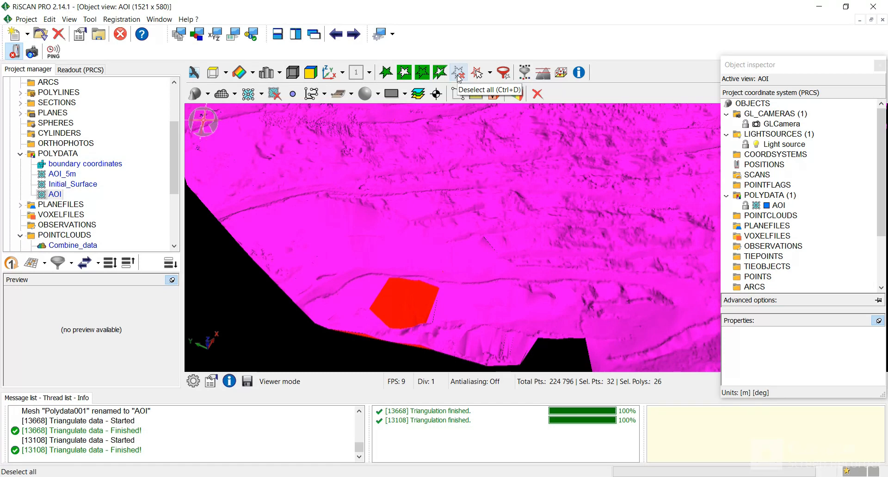
left_click(459, 74)
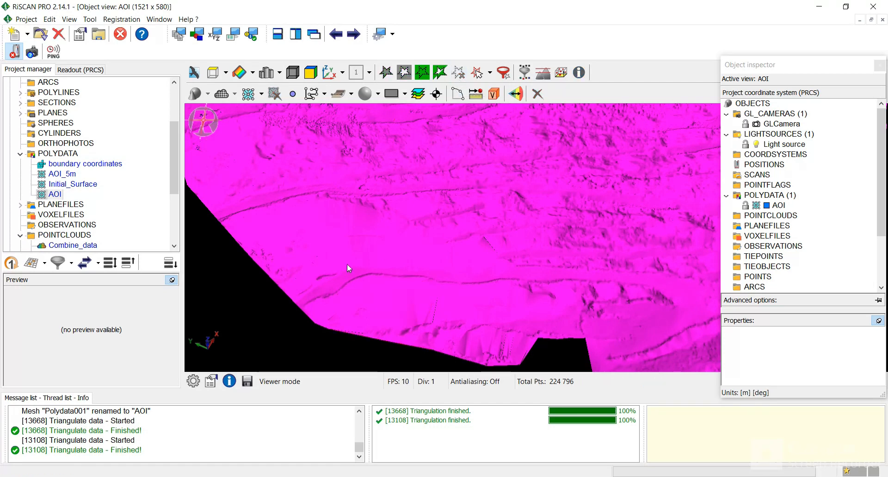
Create a new plane object co-planar with the x-y plane in the AOI view.
scroll(347, 263, "down", 5)
left_click_drag(423, 245, 432, 205)
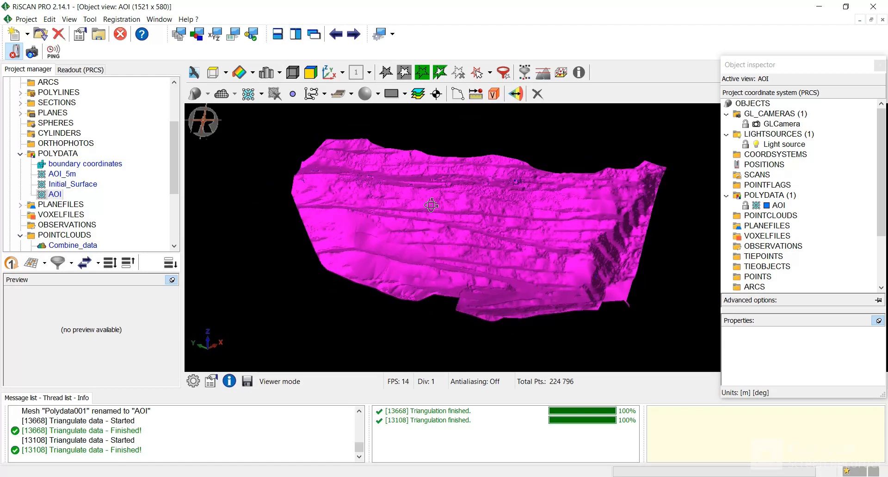
scroll(431, 205, "up", 5)
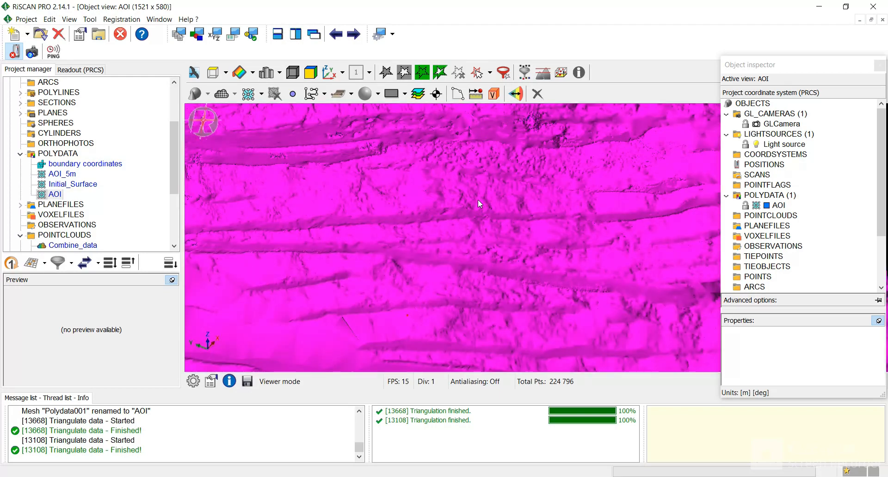
scroll(479, 199, "down", 5)
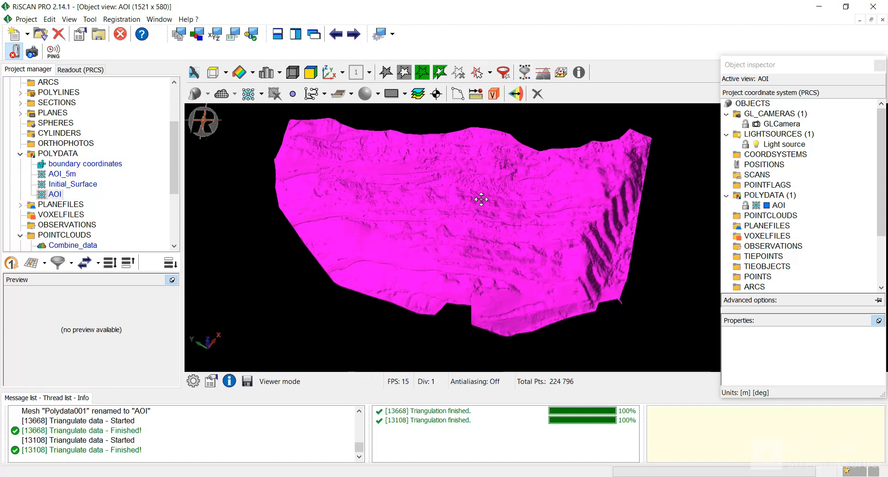
left_click_drag(486, 204, 492, 228)
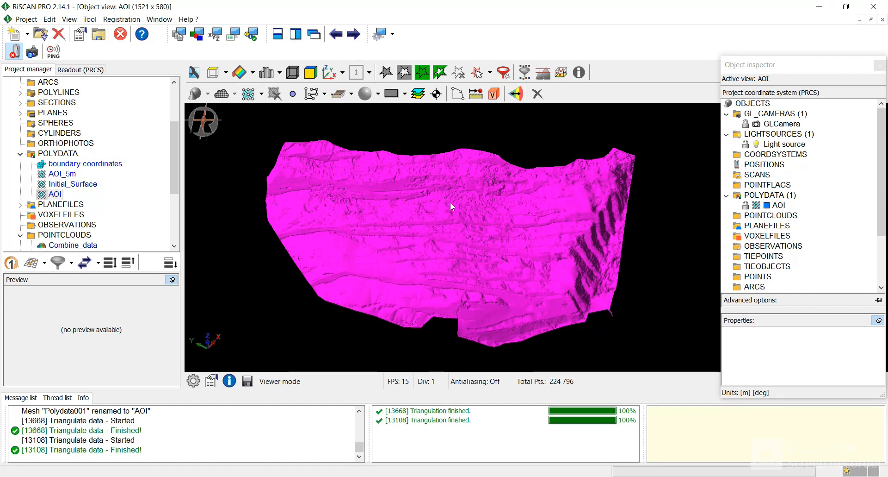
left_click(404, 95)
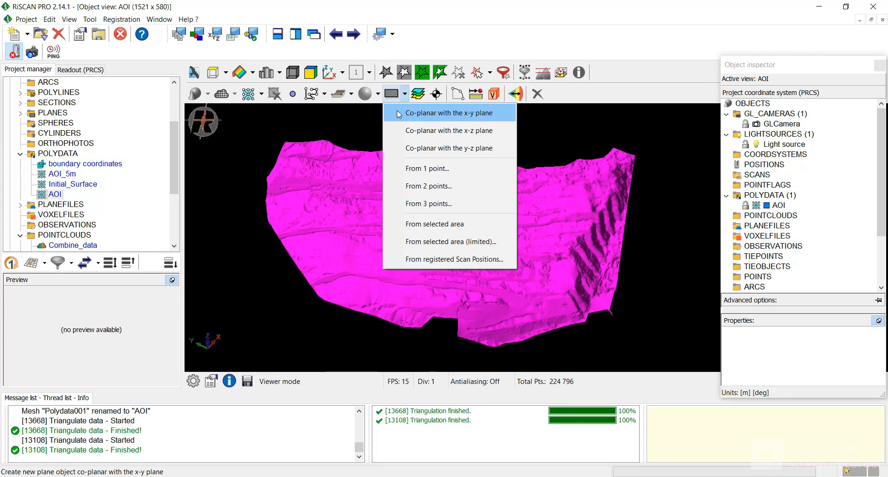
left_click(397, 112)
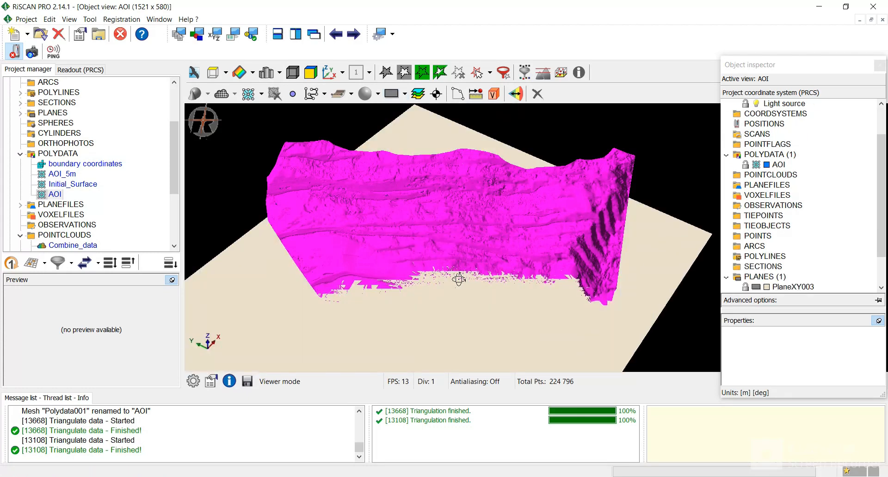
left_click_drag(460, 280, 462, 249)
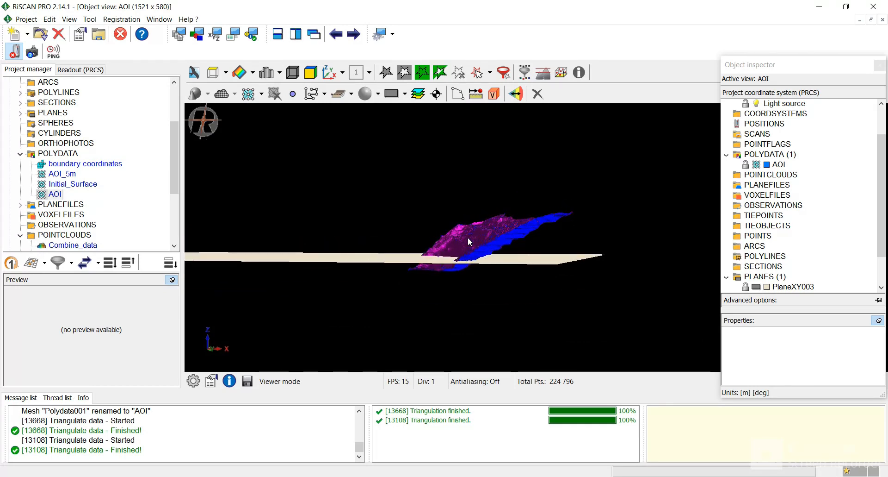
left_click_drag(447, 258, 448, 255)
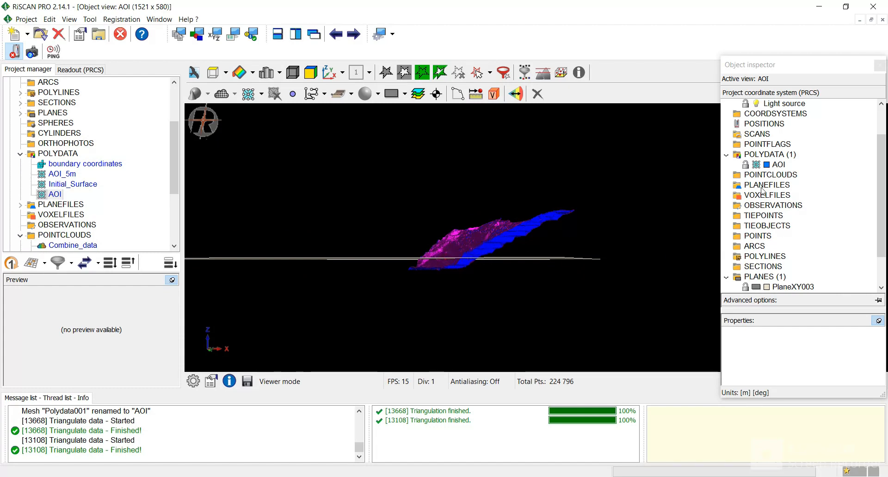
Lower the new xy-plane below the mesh by setting its origin Z coordinate to -100 m.
scroll(805, 213, "down", 1)
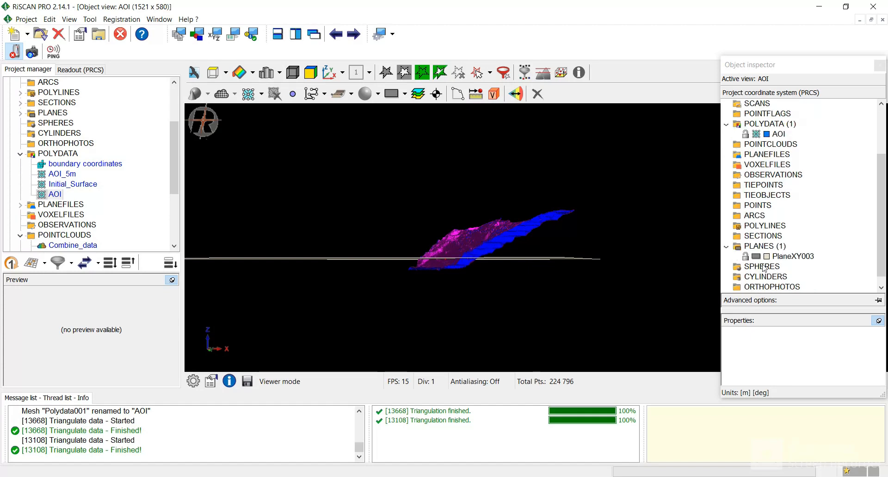
left_click(788, 260)
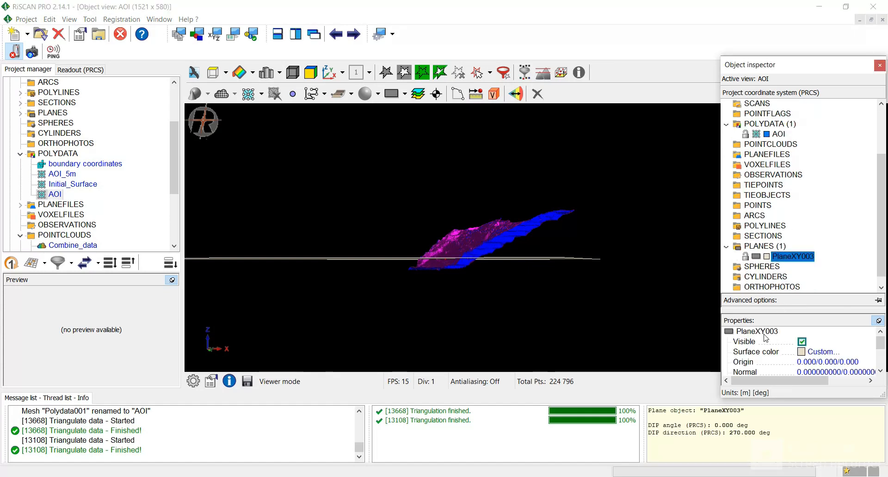
left_click(831, 365)
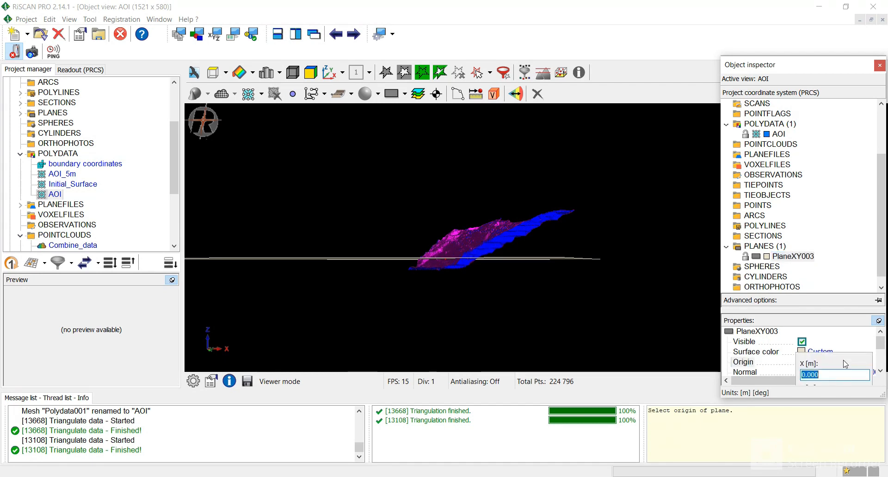
left_click_drag(881, 347, 882, 366)
left_click(828, 371)
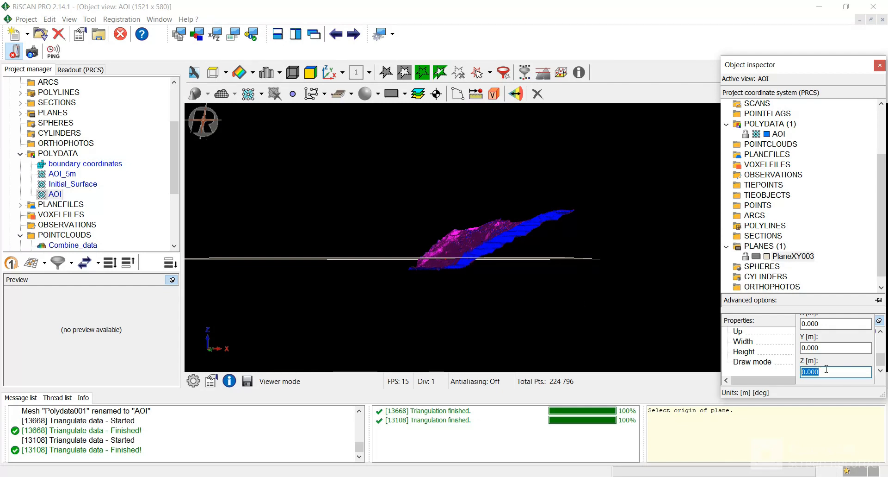
key("BackSpace")
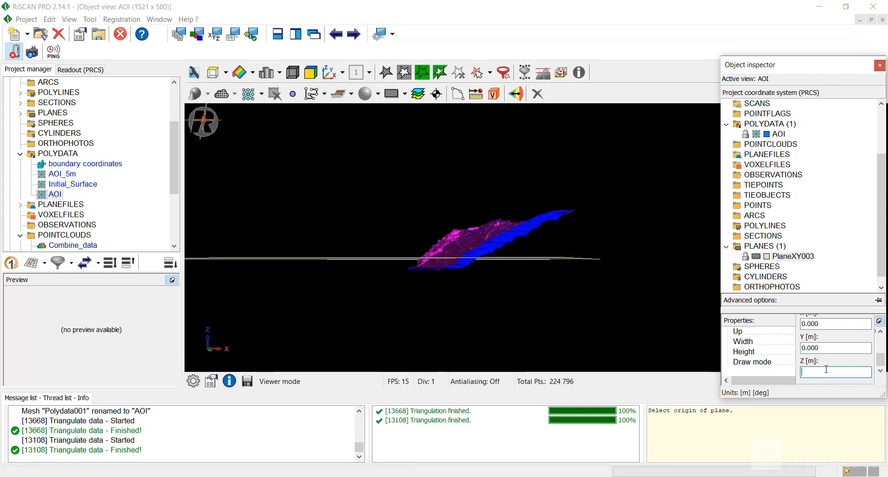
type("-100")
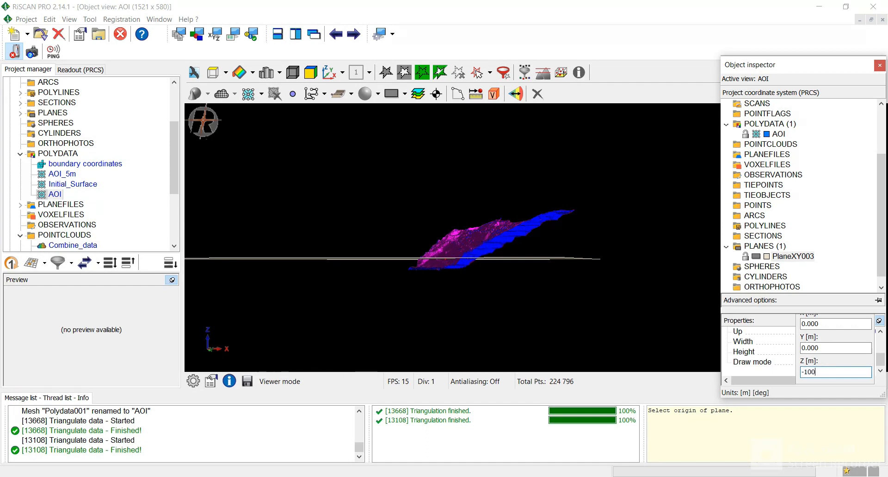
key("Return")
mouse_move(463, 315)
left_mouse_down()
mouse_move(462, 297)
mouse_move(461, 327)
left_mouse_up()
left_click_drag(480, 290, 484, 282)
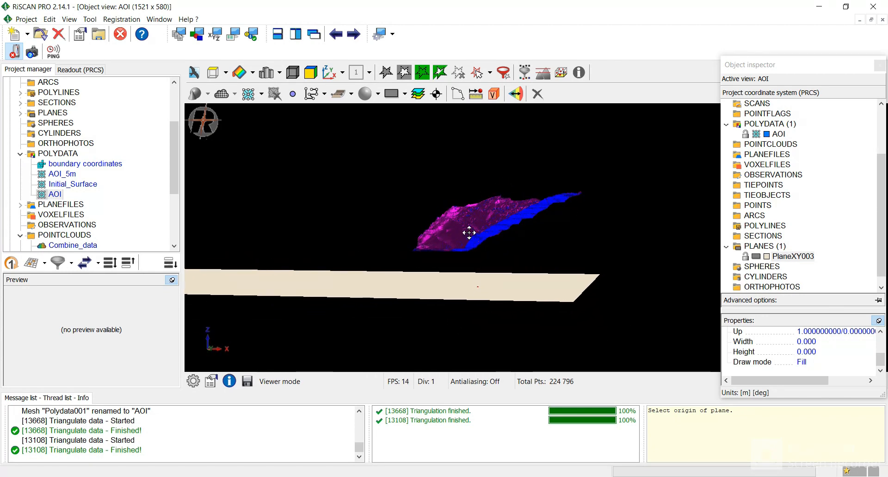
left_click_drag(468, 232, 463, 290)
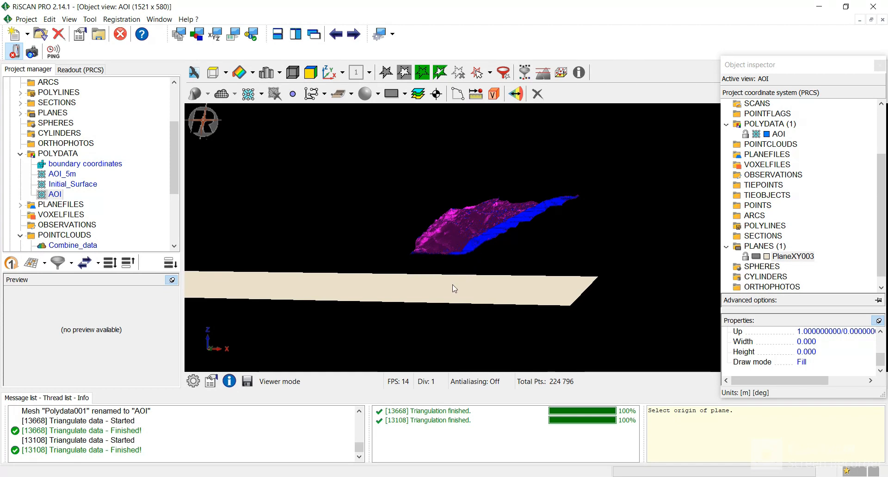
left_click_drag(491, 260, 506, 278)
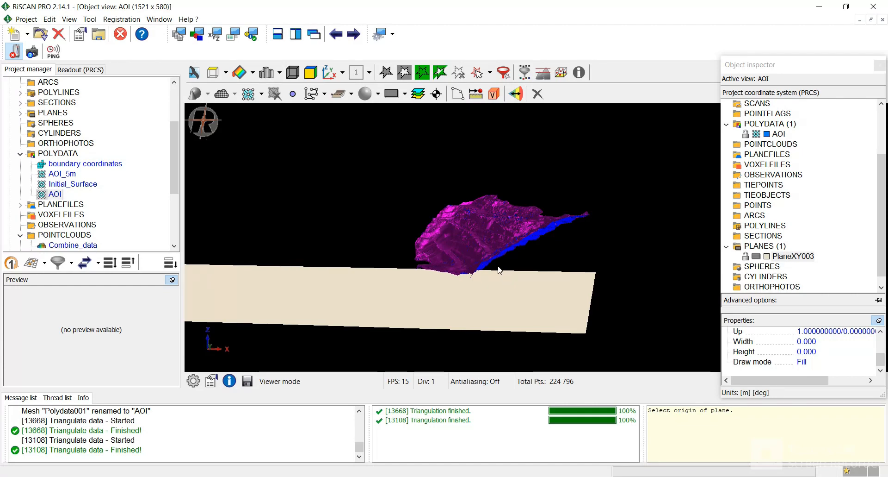
Start creating new sections named contours_AOI, with the mode kept along the Z-axis.
left_click(419, 94)
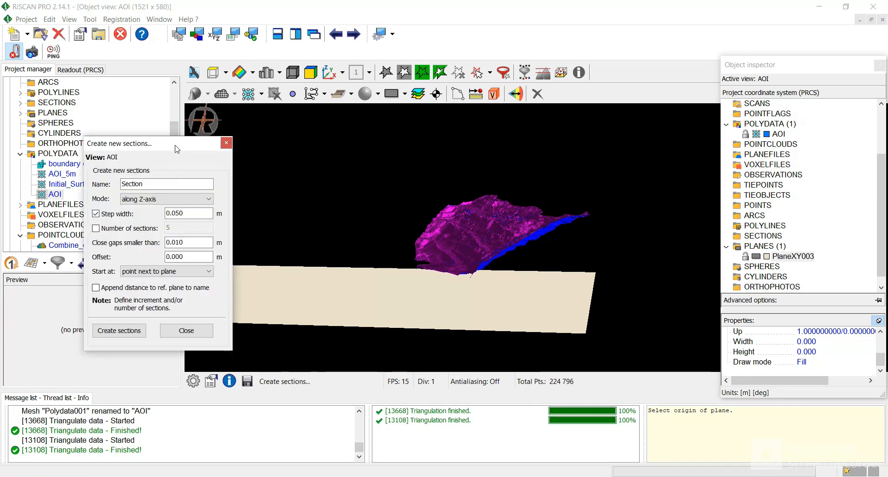
left_click_drag(176, 149, 218, 136)
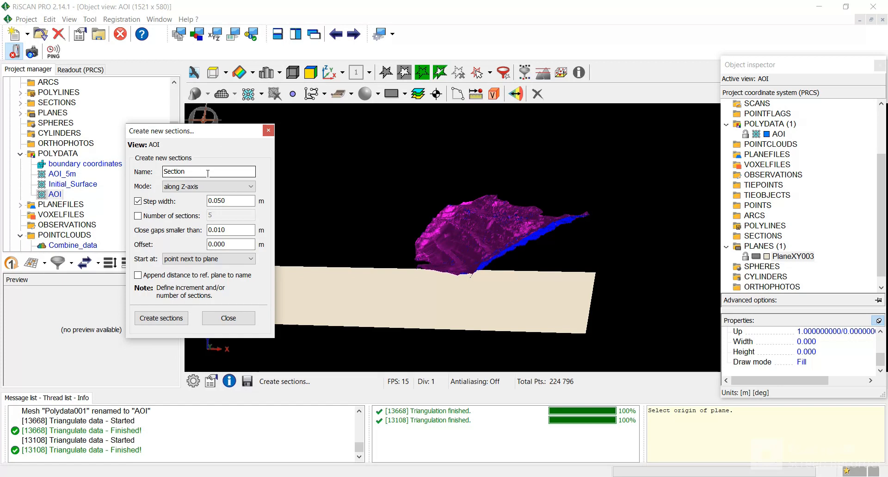
left_click_drag(208, 173, 166, 169)
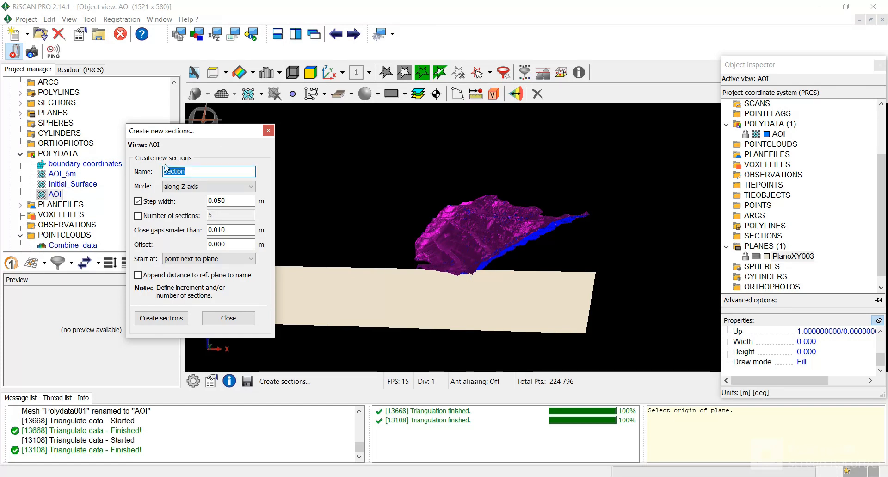
type("cont")
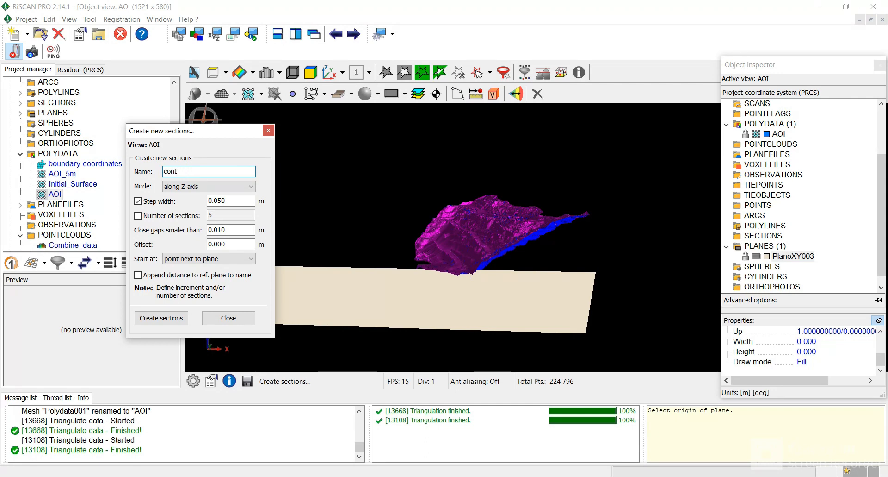
type("ours_AOI")
left_click(193, 186)
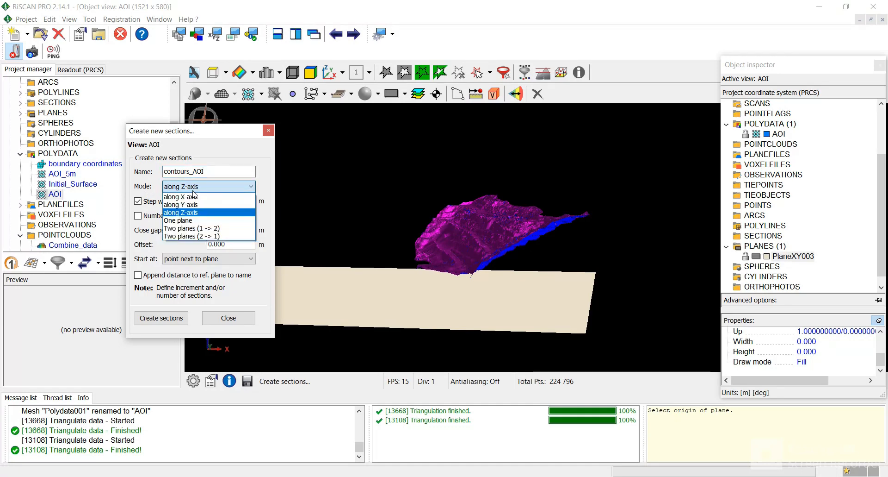
left_click(182, 187)
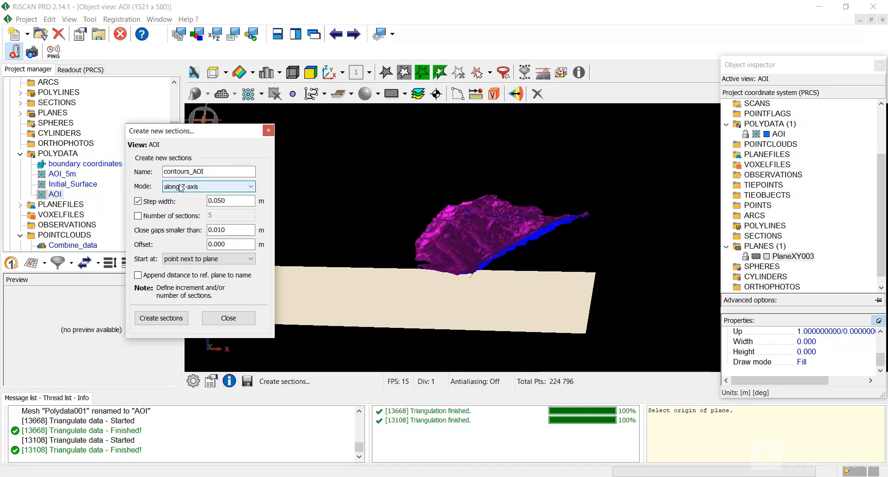
left_click(181, 188)
left_click(180, 187)
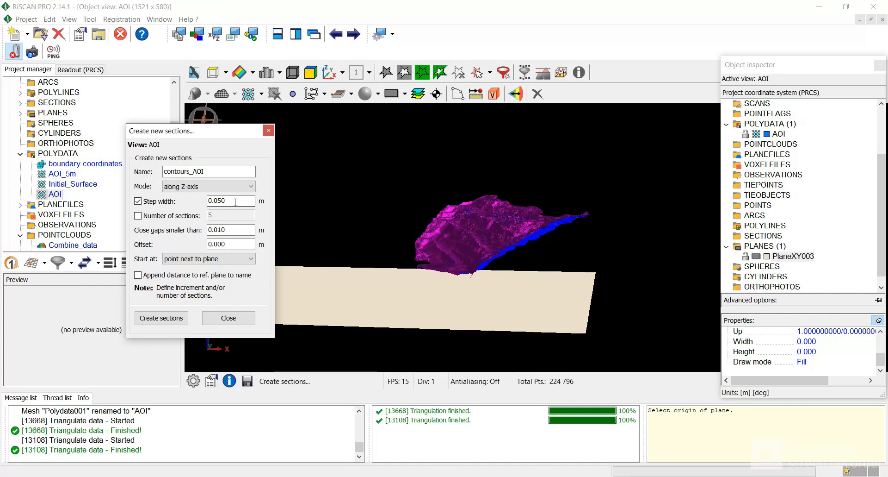
Create the sections with a 1 m step width, using all the data in the view.
left_click_drag(235, 202, 172, 202)
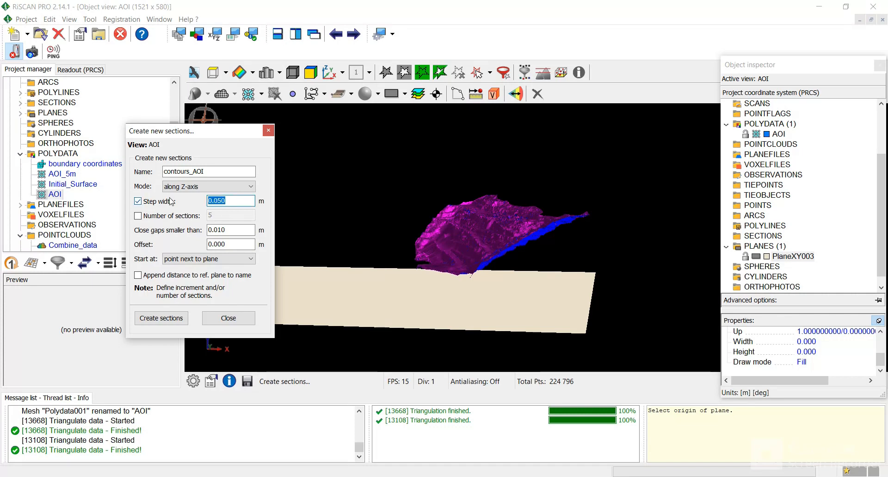
type("1")
key("Return")
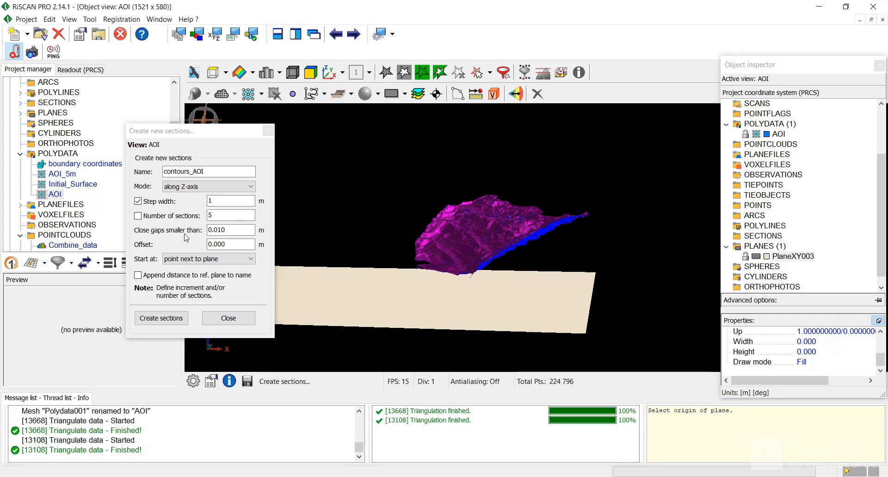
left_click(164, 319)
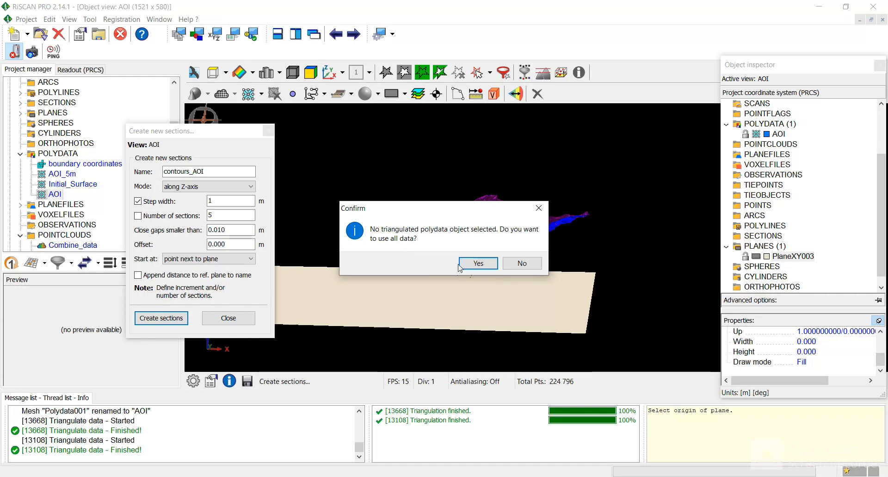
left_click(478, 263)
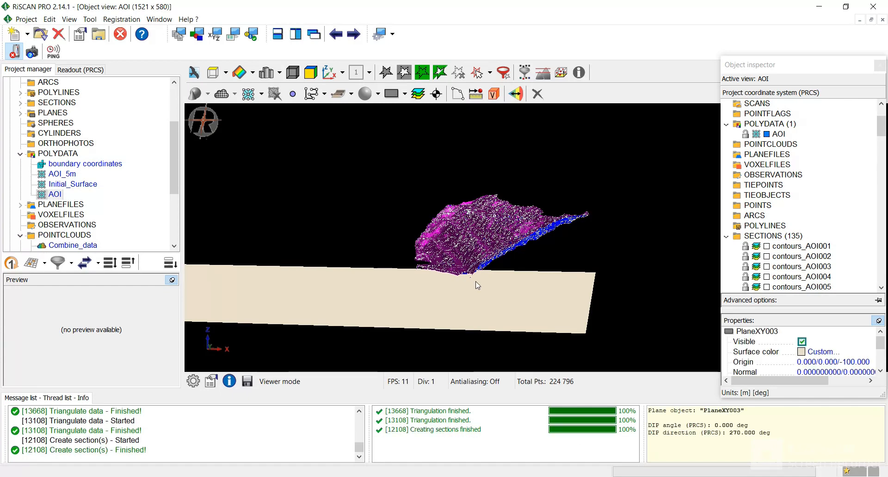
Examine the generated contours on the surface and the section list from contours_AOI001 through contours_AOI135.
left_click_drag(476, 281, 571, 294)
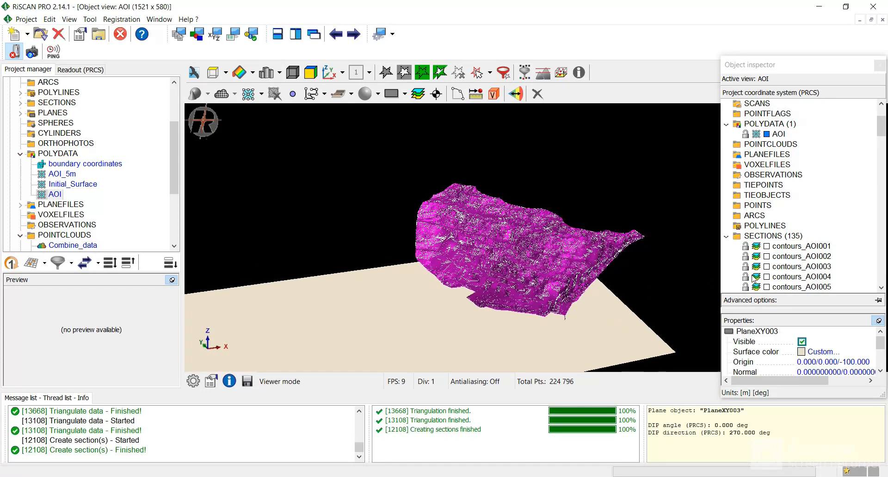
left_click(789, 247)
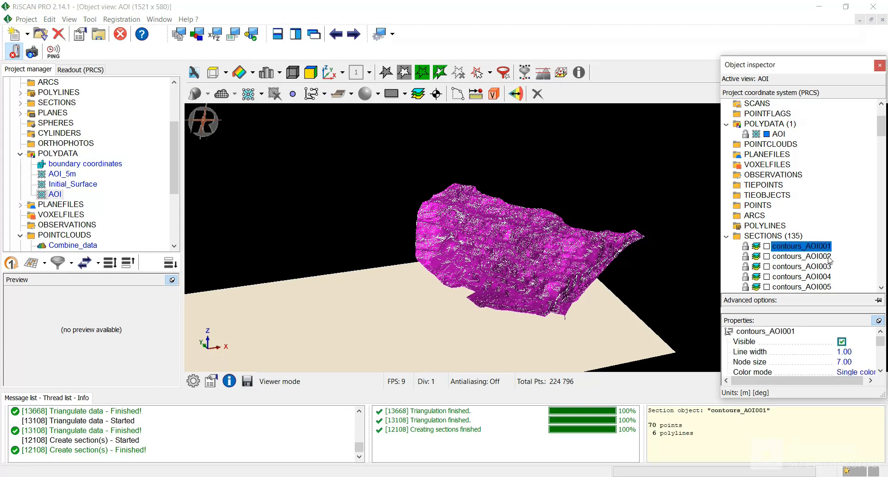
scroll(833, 262, "down", 17)
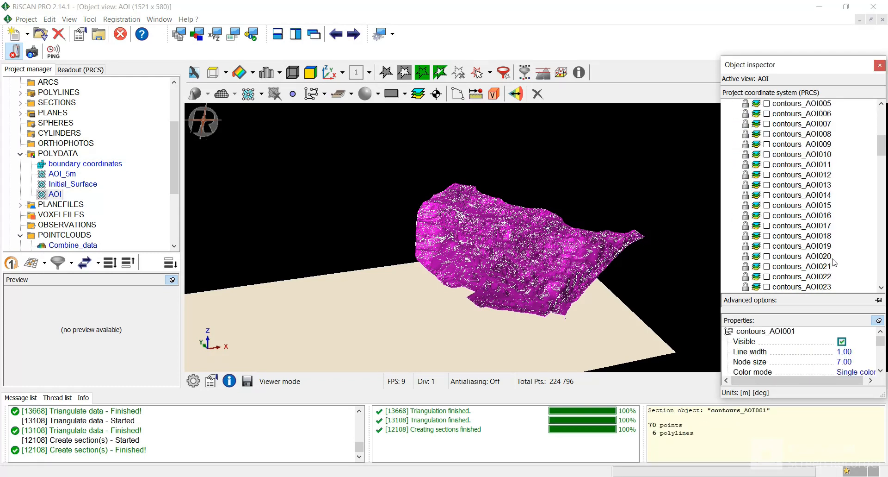
scroll(833, 262, "down", 20)
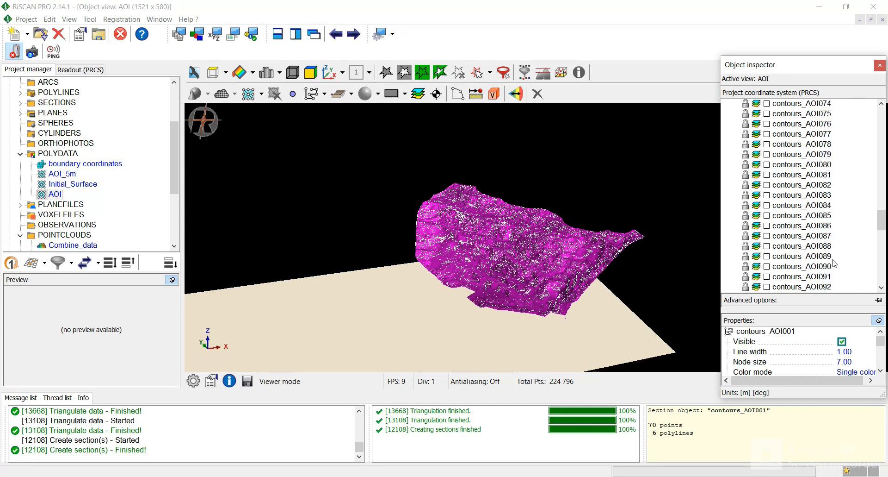
scroll(834, 263, "down", 9)
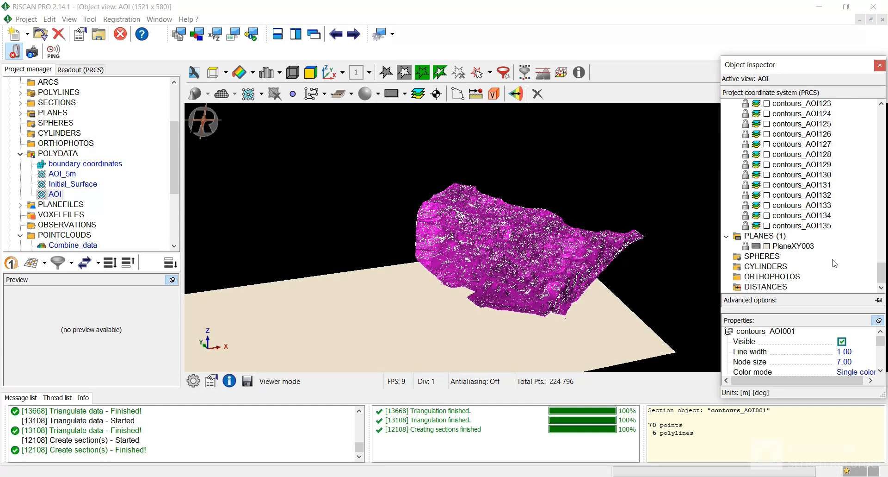
left_click(825, 227)
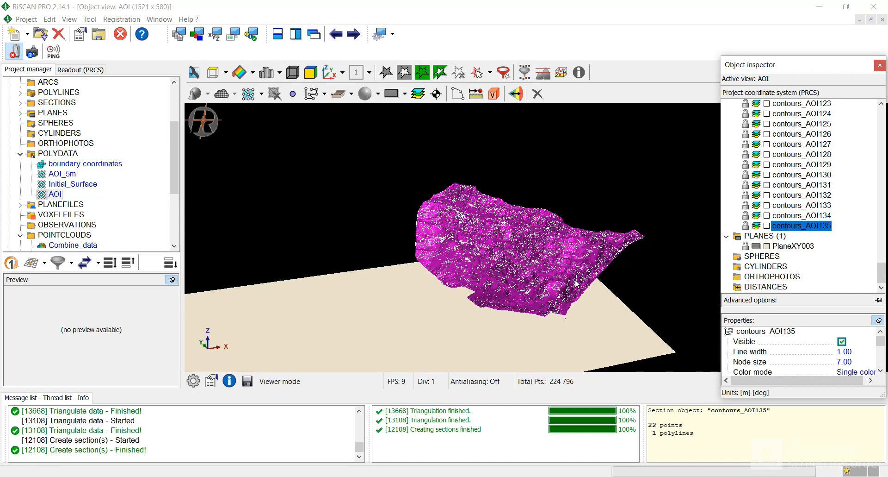
left_click_drag(564, 282, 601, 294)
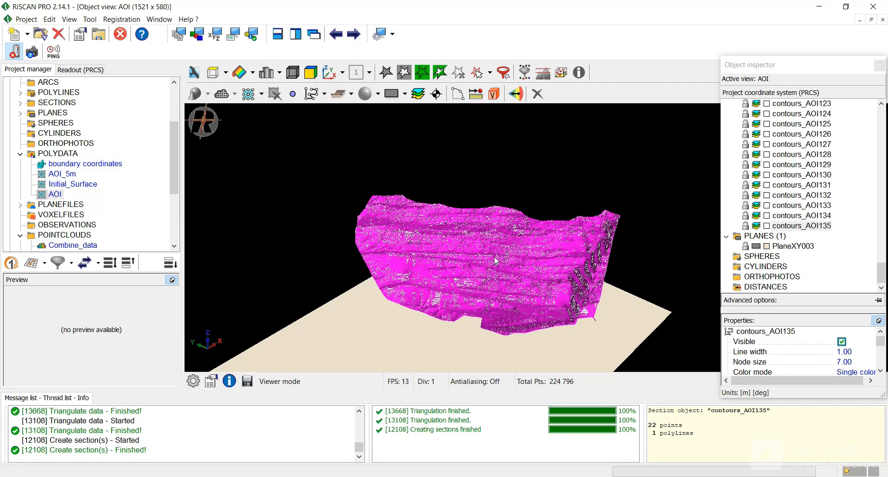
Set the line width to 3 and the node size to 5 for all sections from contours_AOI001 through contours_AOI135.
left_click(802, 227)
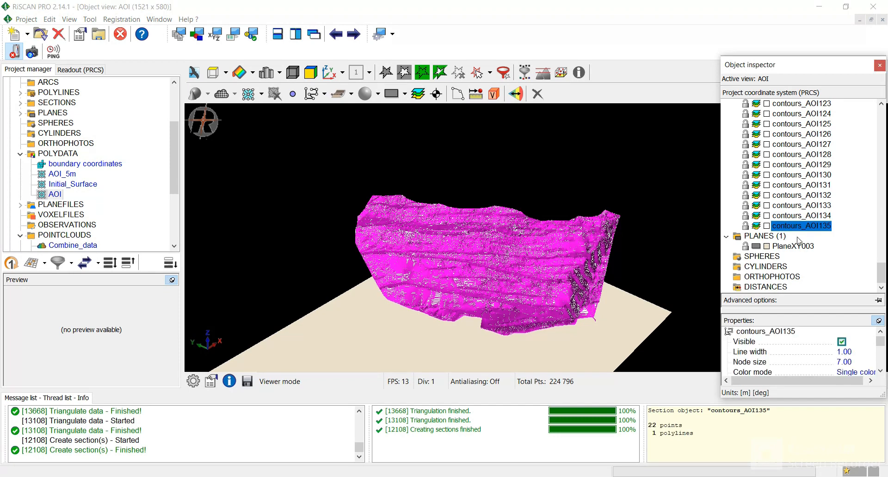
scroll(797, 236, "up", 20)
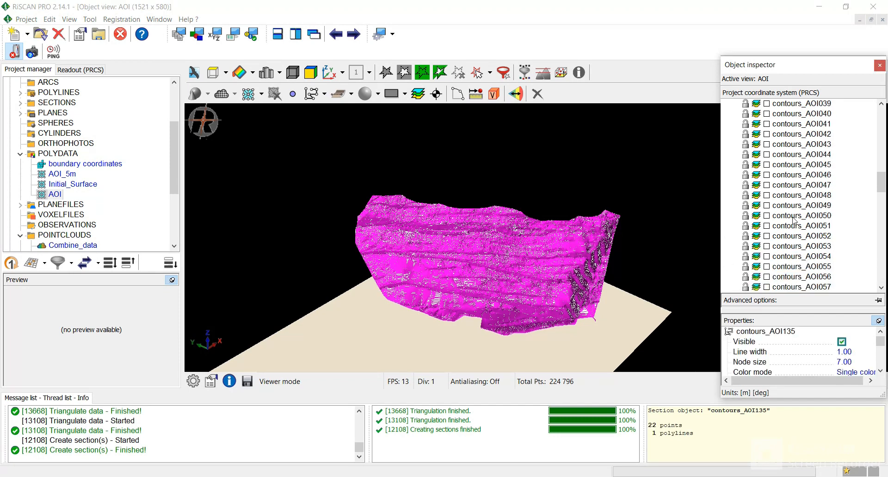
scroll(794, 221, "up", 14)
left_click(797, 144, "shift")
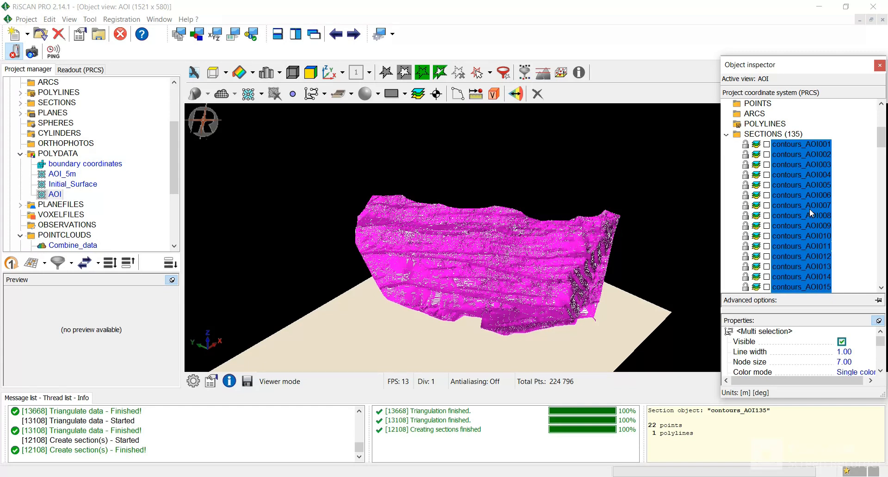
left_click_drag(822, 401, 823, 435)
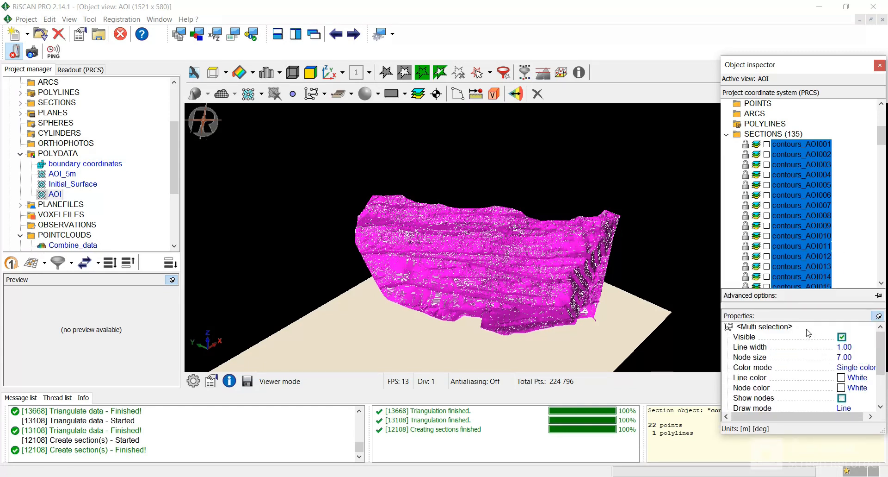
left_click(858, 347)
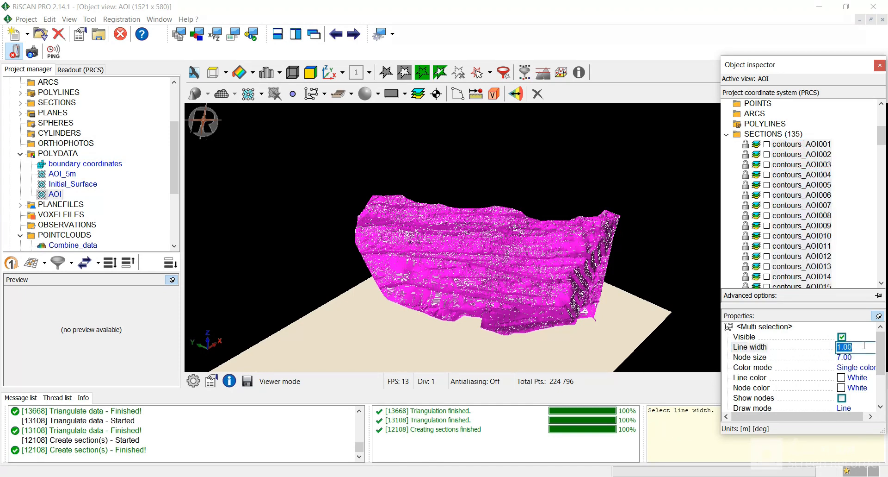
type("3")
left_click(854, 357)
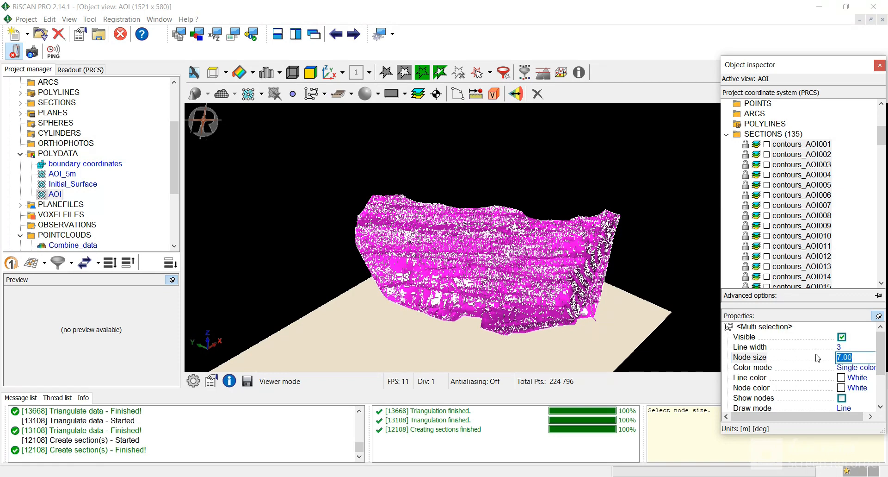
type("5")
Set the line color of the selected contour sections to Yellow and keep their node color White.
left_click(862, 379)
left_click(861, 379)
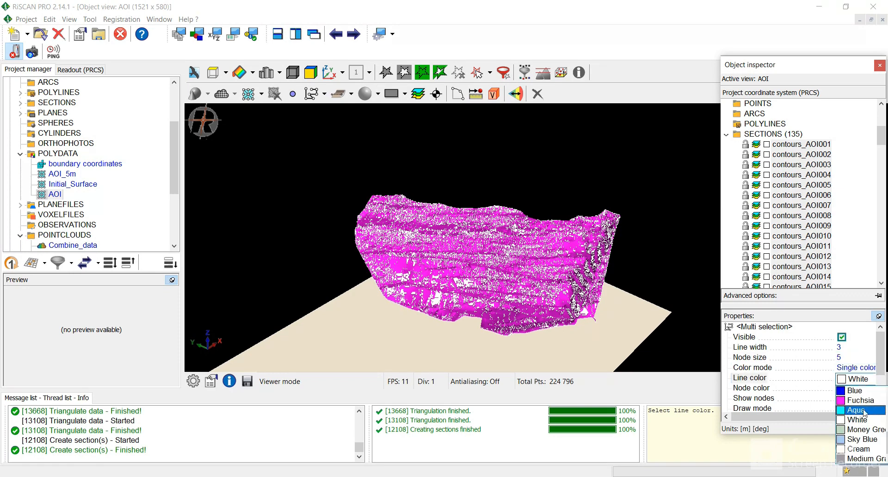
scroll(864, 412, "up", 2)
left_click(860, 438)
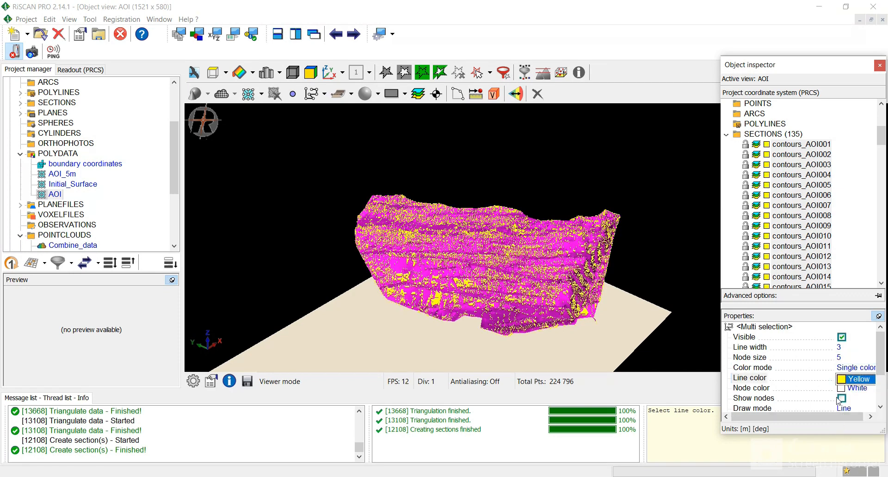
left_click(859, 391)
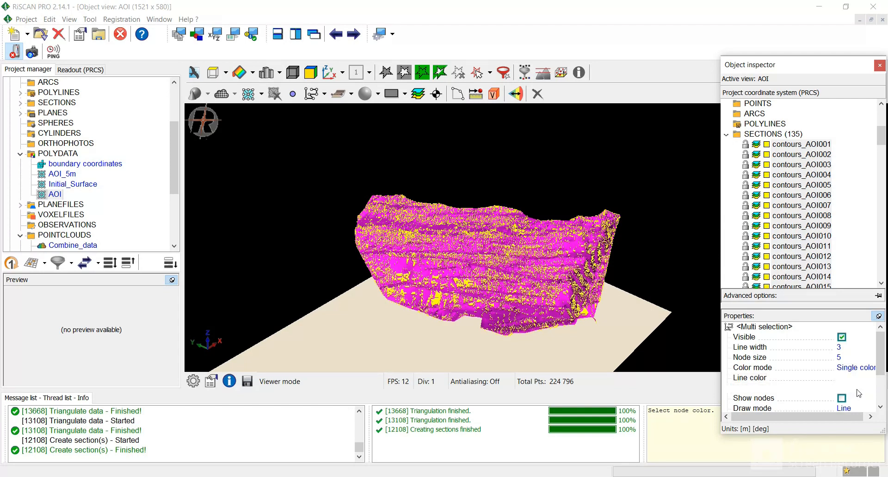
left_click(859, 391)
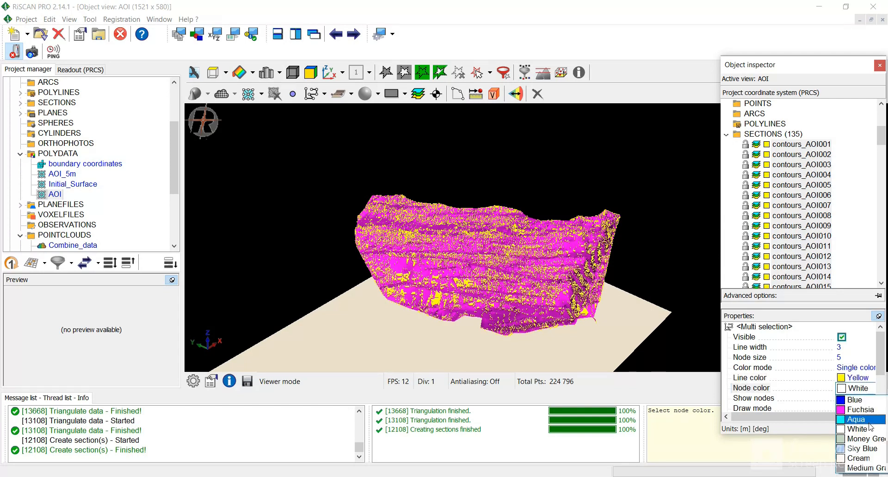
left_click(867, 430)
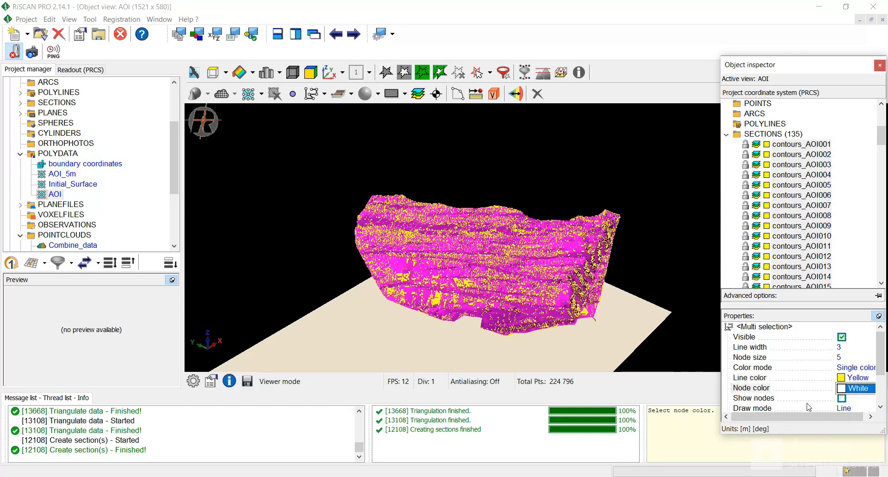
Show the nodes of the contour sections to inspect them on the mesh up close, and hide them again.
left_click_drag(810, 437, 811, 443)
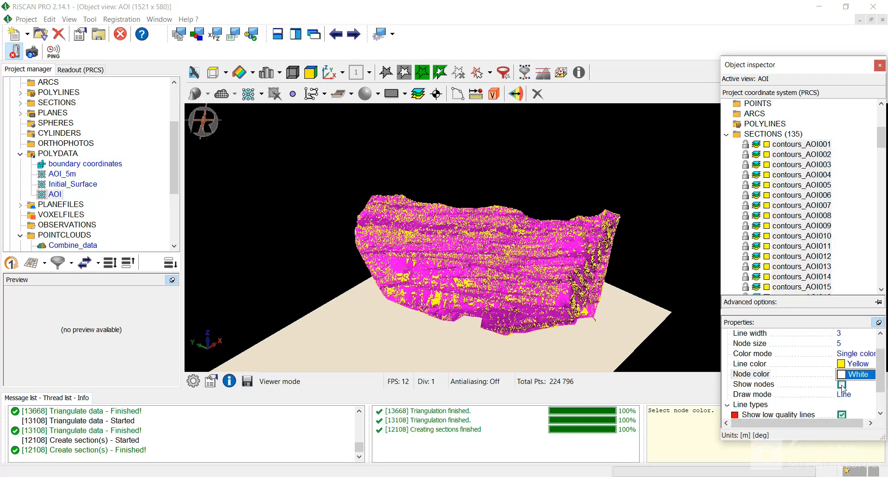
left_click(842, 384)
scroll(498, 253, "up", 2)
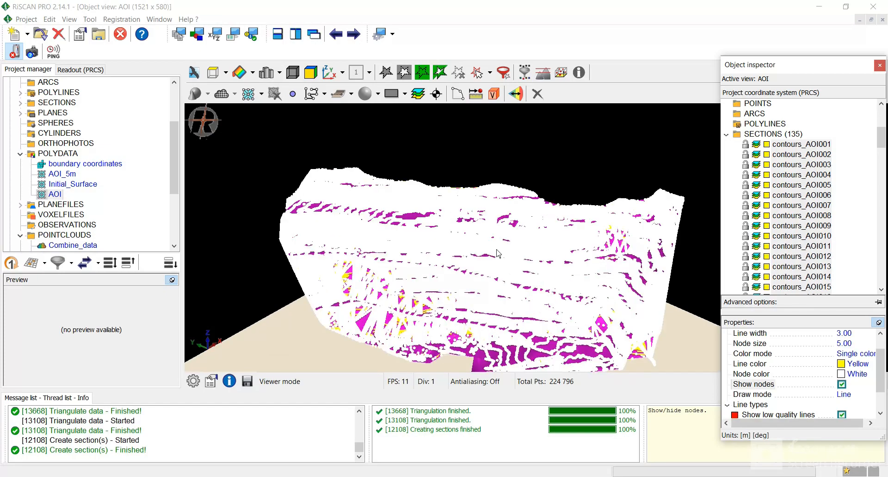
scroll(499, 253, "up", 4)
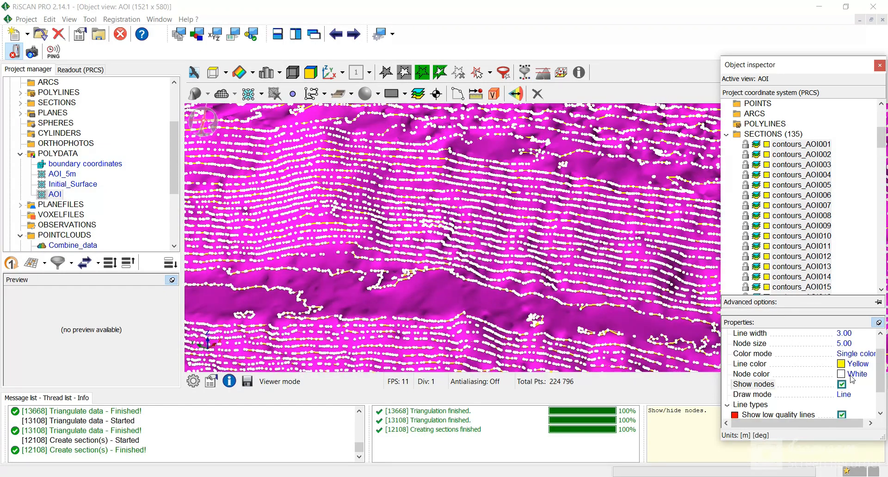
left_click(842, 384)
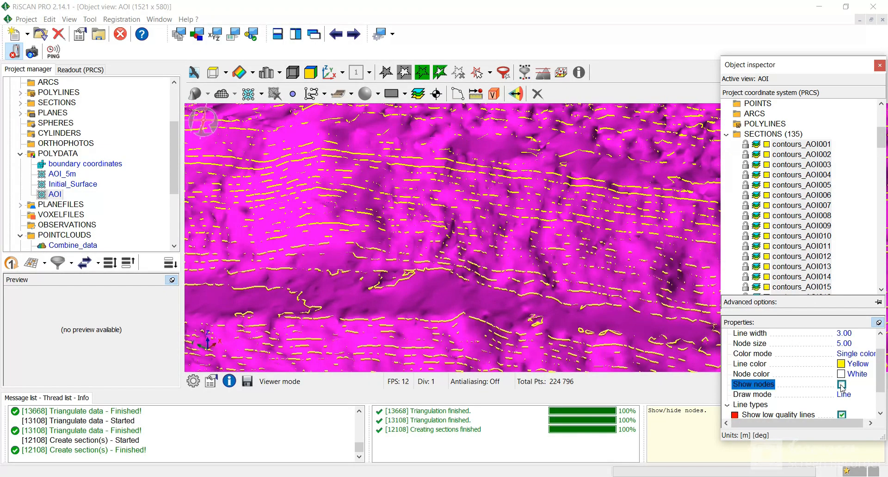
scroll(501, 257, "down", 2)
scroll(501, 257, "down", 2)
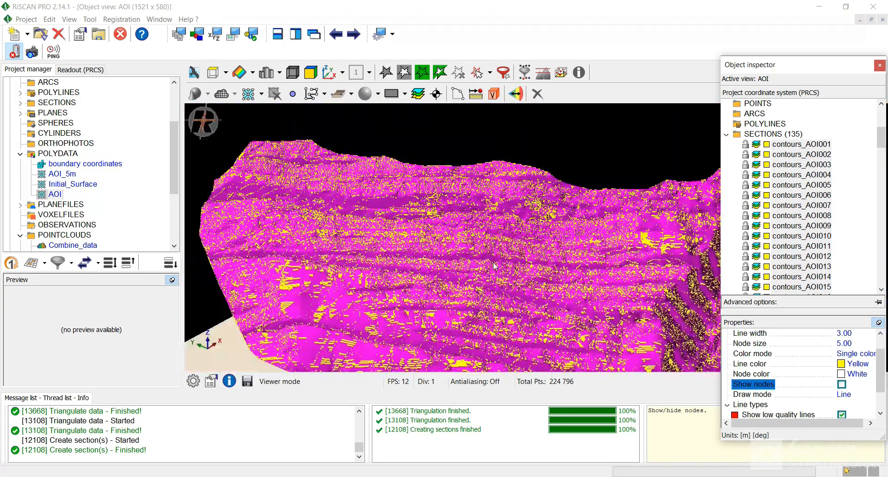
scroll(361, 225, "up", 5)
left_click_drag(372, 238, 611, 241)
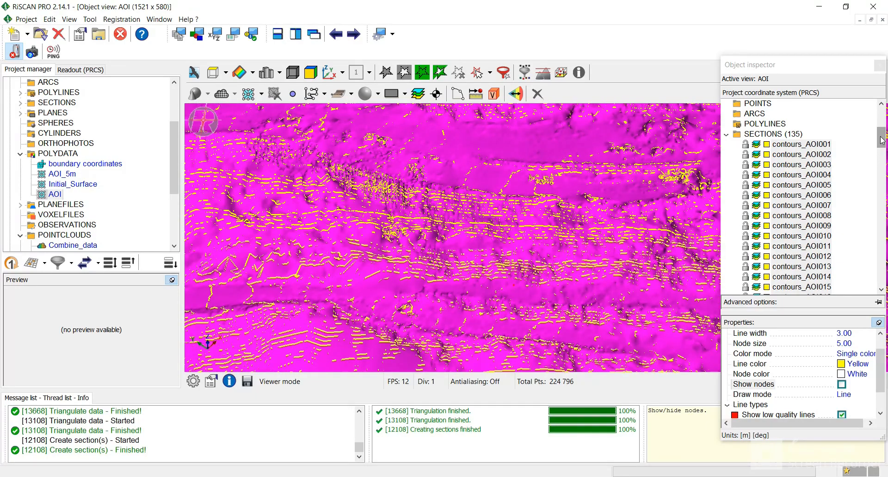
Hide the AOI polydata mesh and the plane PlaneXY003 so that only the contour sections are displayed.
left_click_drag(883, 140, 882, 124)
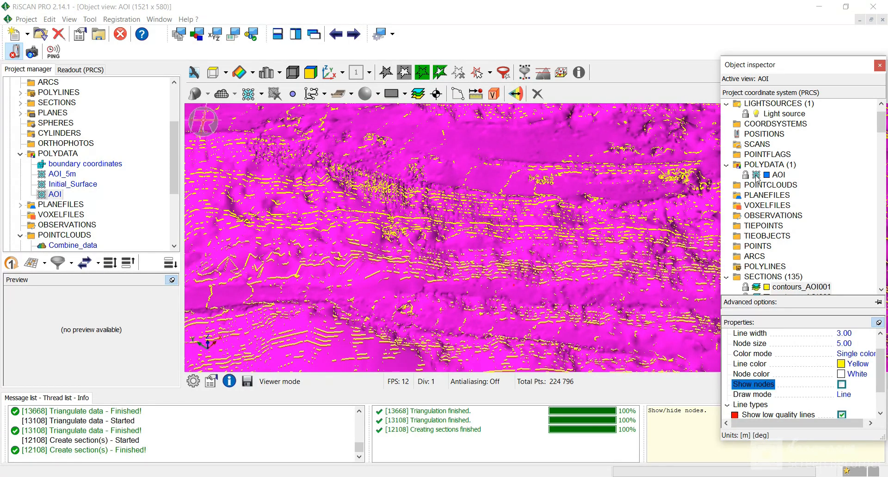
left_click(757, 175)
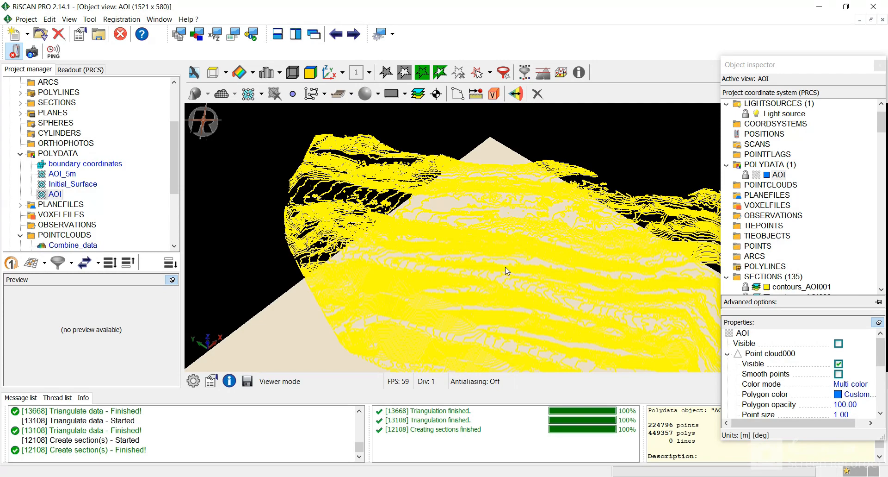
mouse_move(392, 312)
left_mouse_down()
mouse_move(394, 294)
mouse_move(393, 316)
left_mouse_up()
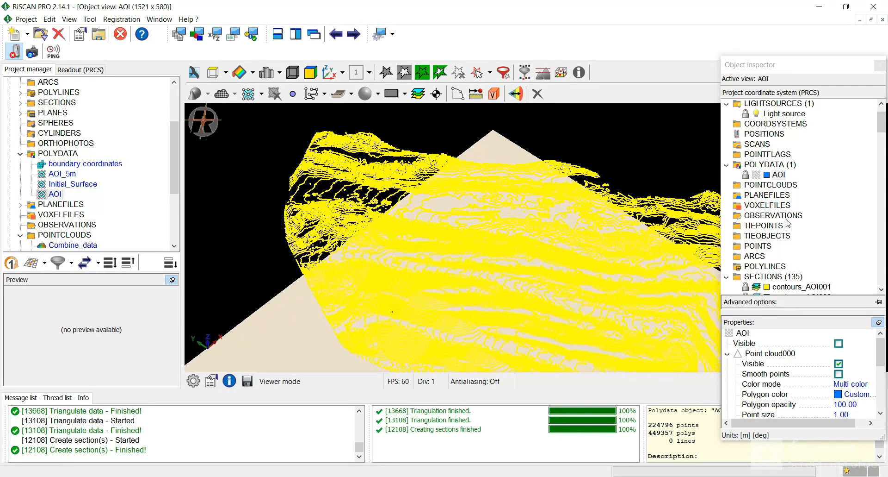
left_click_drag(883, 128, 883, 280)
left_click(757, 245)
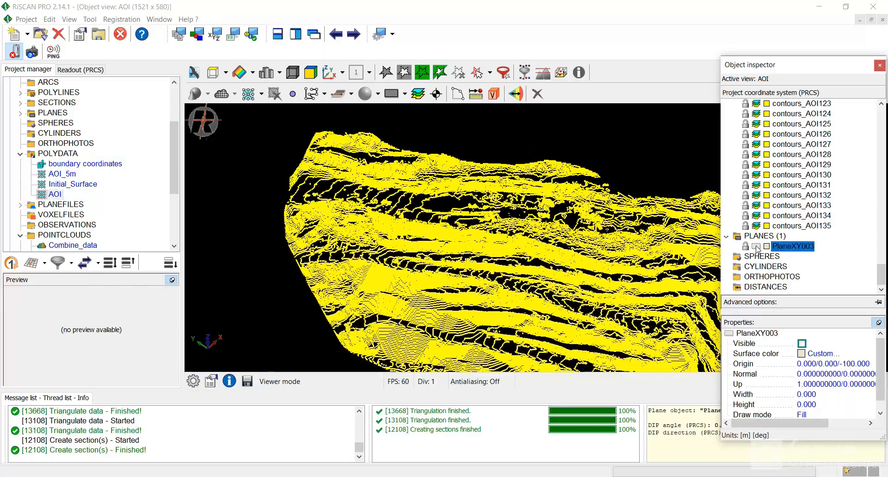
Inspect the isolated contour lines, and close the AOI object view without saving it.
left_click_drag(421, 230, 472, 260)
scroll(407, 235, "up", 6)
scroll(473, 260, "down", 6)
middle_click_drag(525, 228, 480, 242)
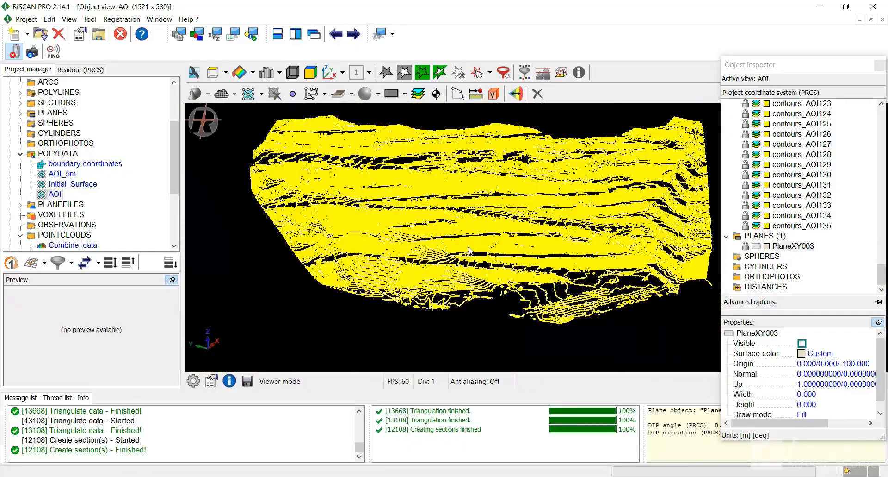
middle_click_drag(496, 215, 475, 241)
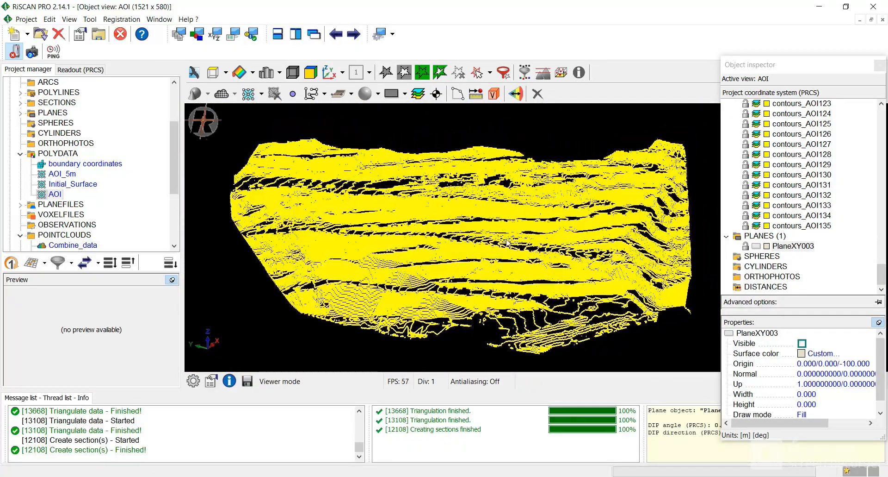
left_click(883, 20)
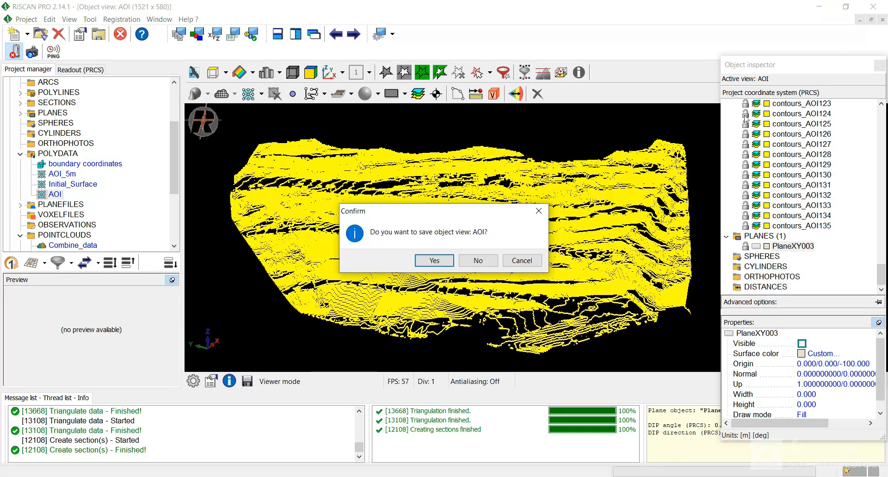
left_click(478, 260)
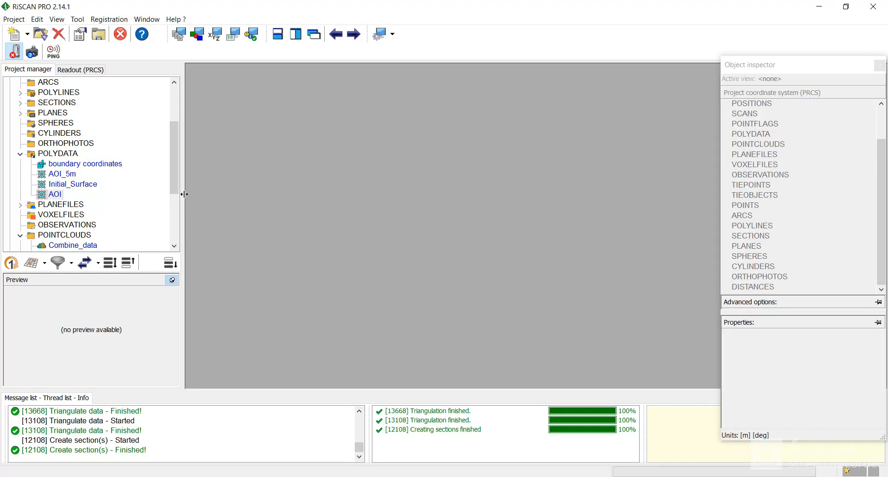
Start exporting the project sections contours_AOI001 through contours_AOI135 together.
scroll(22, 121, "up", 1)
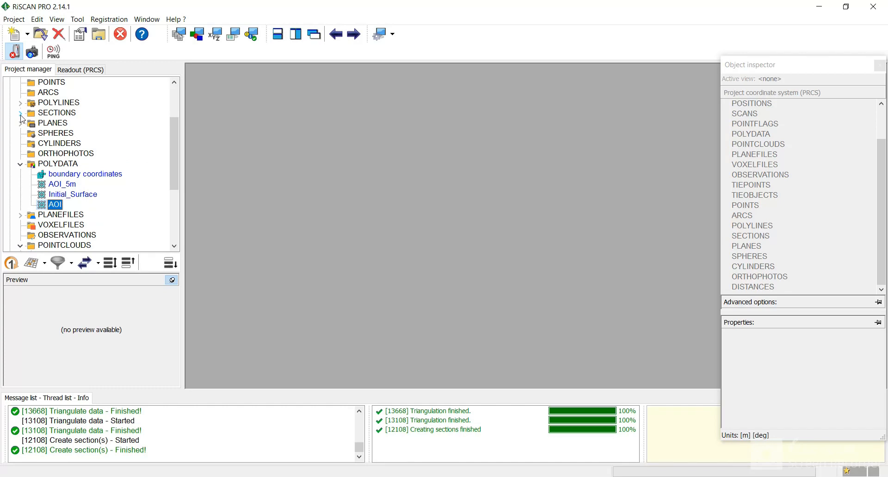
left_click(21, 113)
left_click(65, 93)
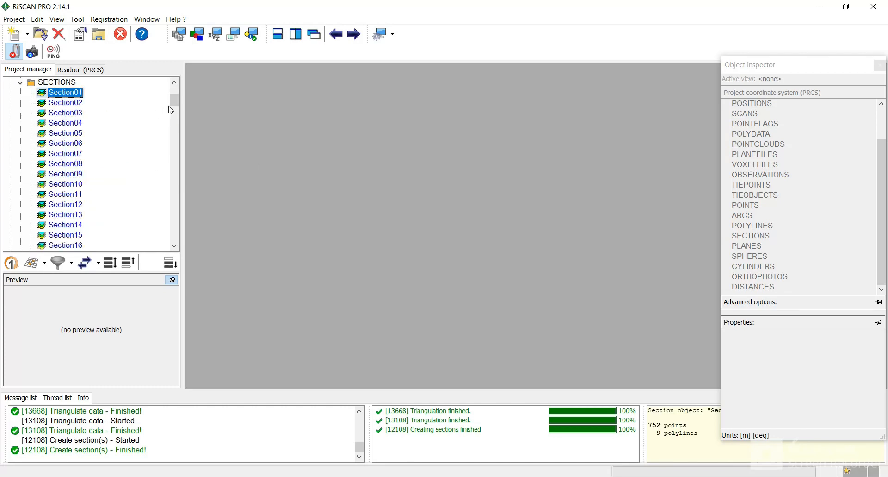
left_click_drag(174, 100, 176, 227)
left_click(87, 114)
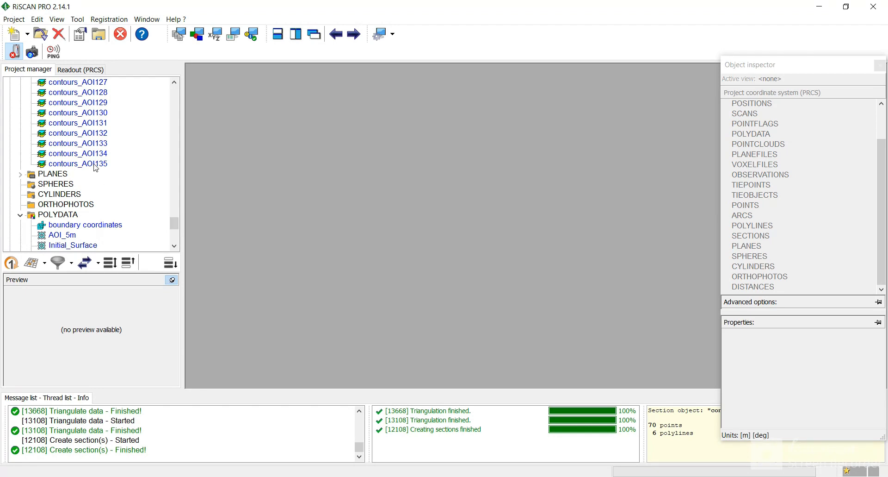
left_click(92, 164, "shift")
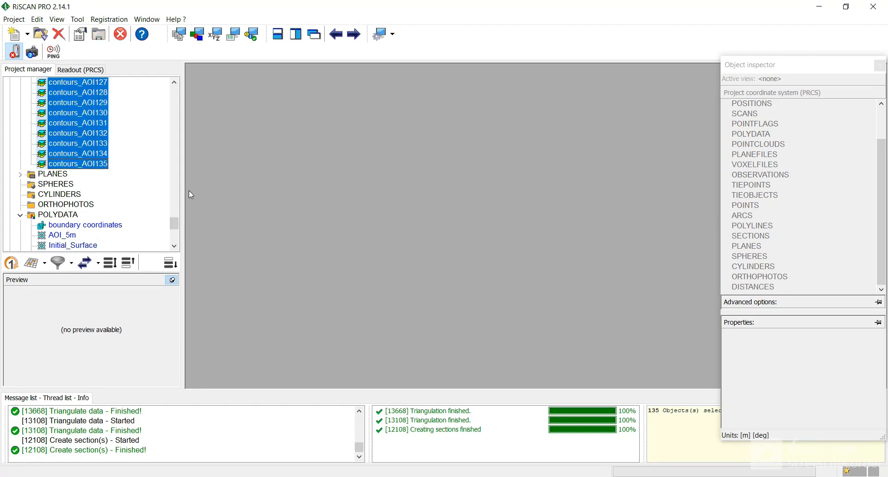
right_click(84, 131)
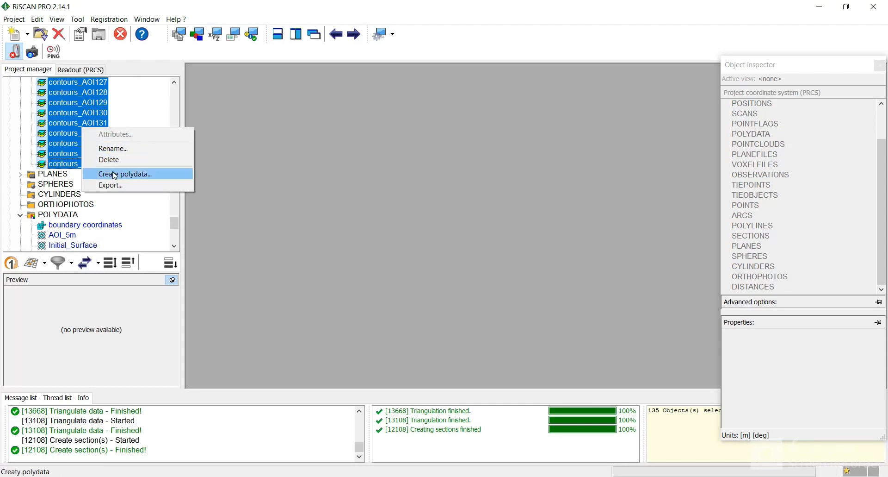
left_click(119, 185)
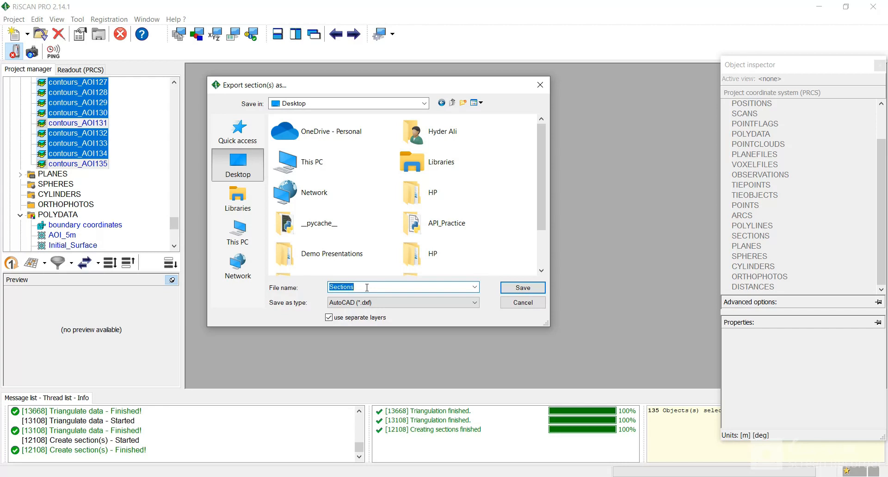
Export them to the Desktop as an AutoCAD DXF named Sections, using separate layers, the global coordinate system (GLCS) and metres.
left_click(434, 303)
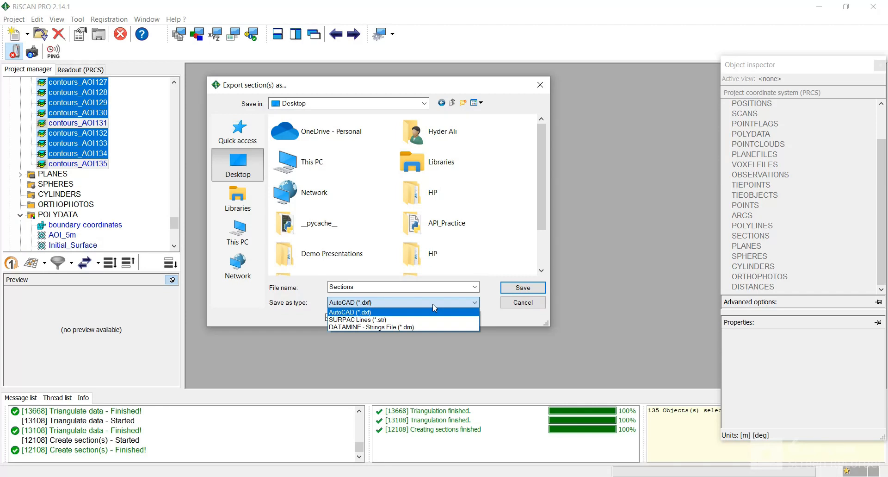
left_click(434, 304)
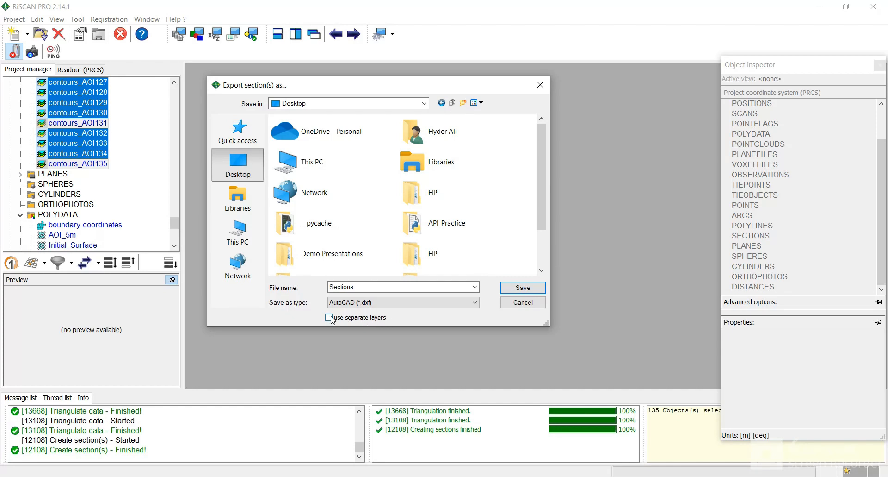
left_click(329, 318)
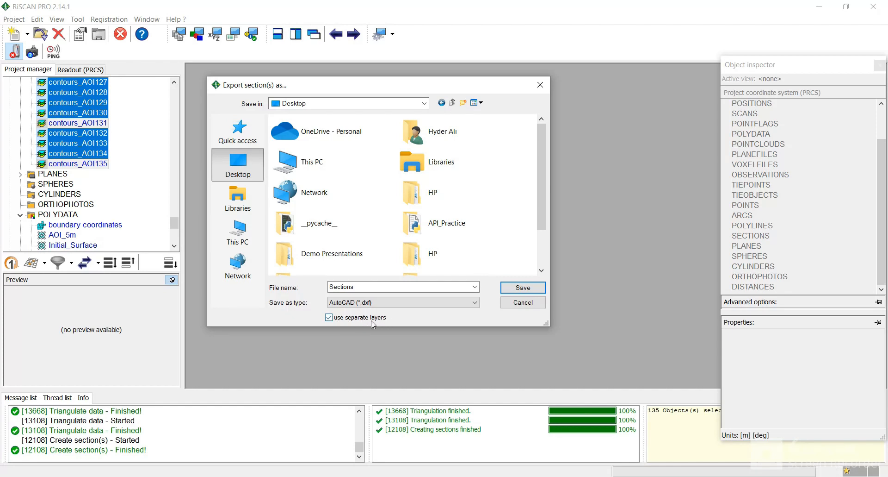
left_click(523, 289)
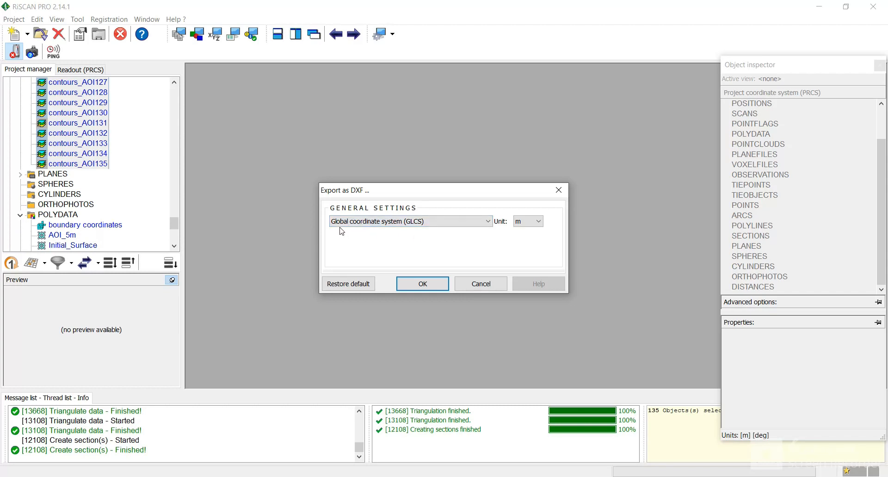
left_click(431, 287)
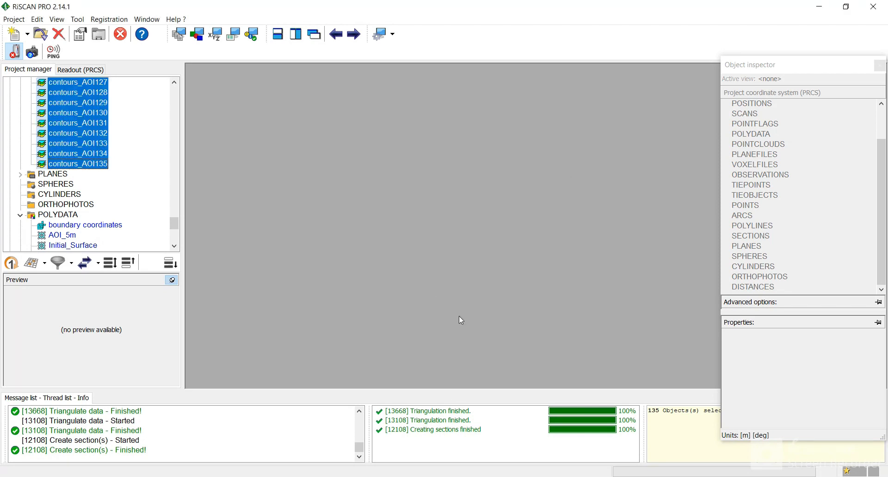
mouse_move(305, 465)
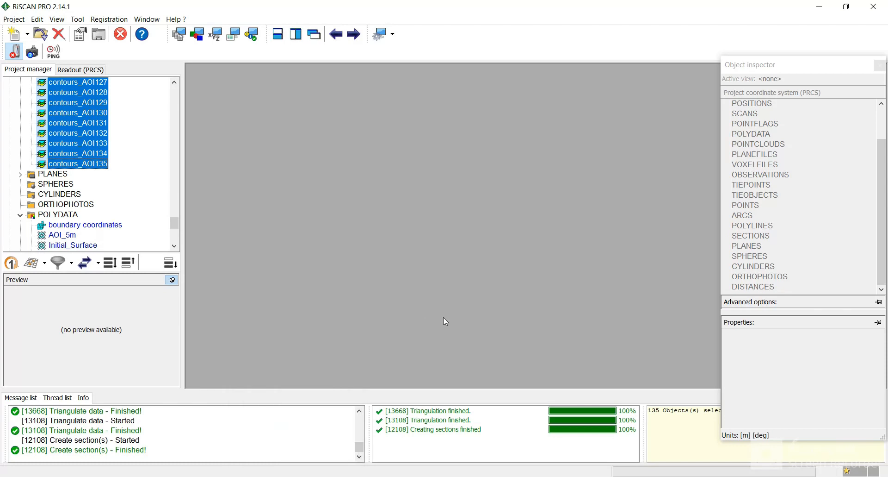